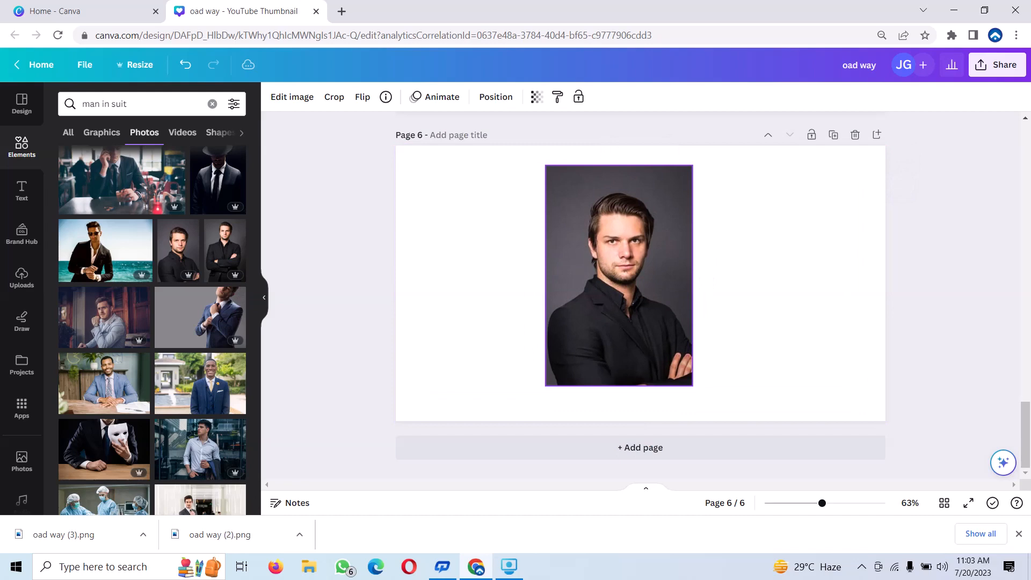
Make the page 6 background black and remove the background from the portrait photo of the man in the black suit
drag(619, 276, 612, 283)
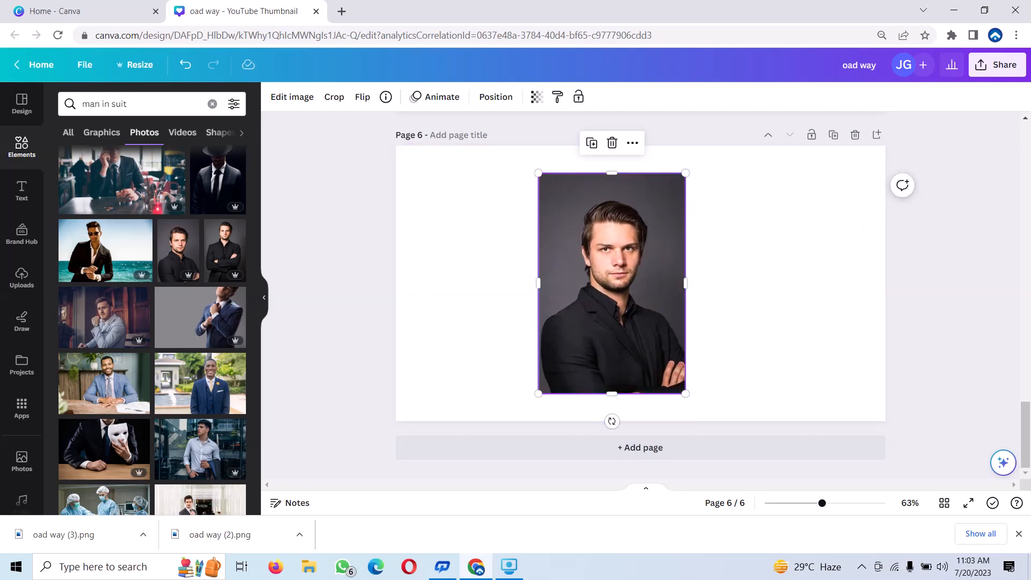
click(553, 155)
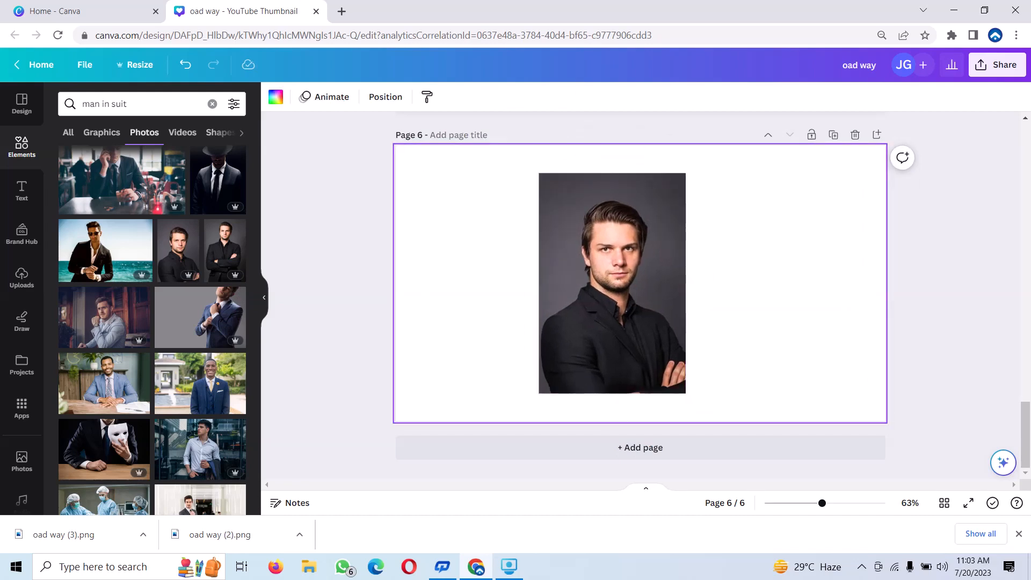
click(275, 97)
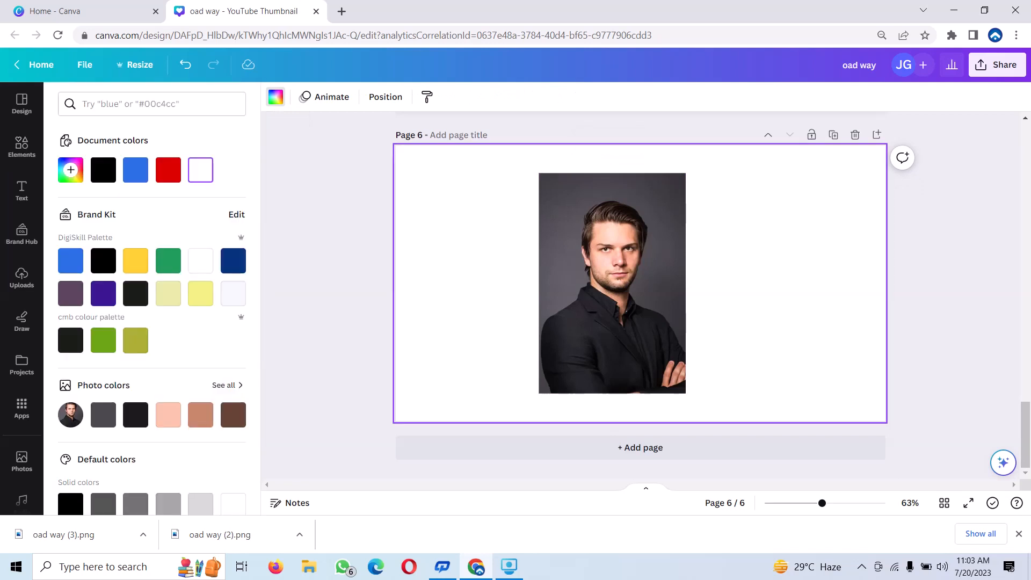
click(103, 260)
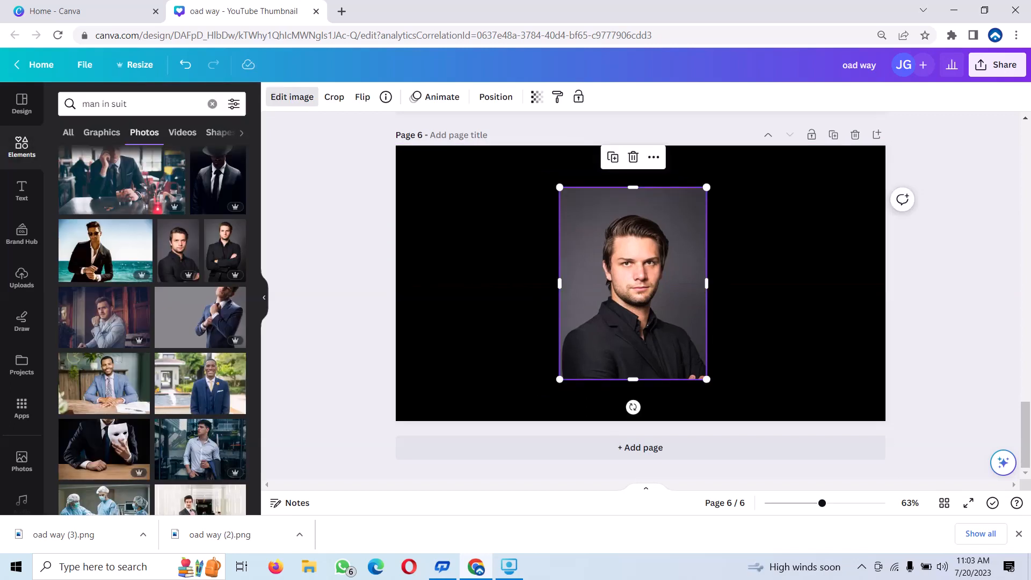
click(292, 96)
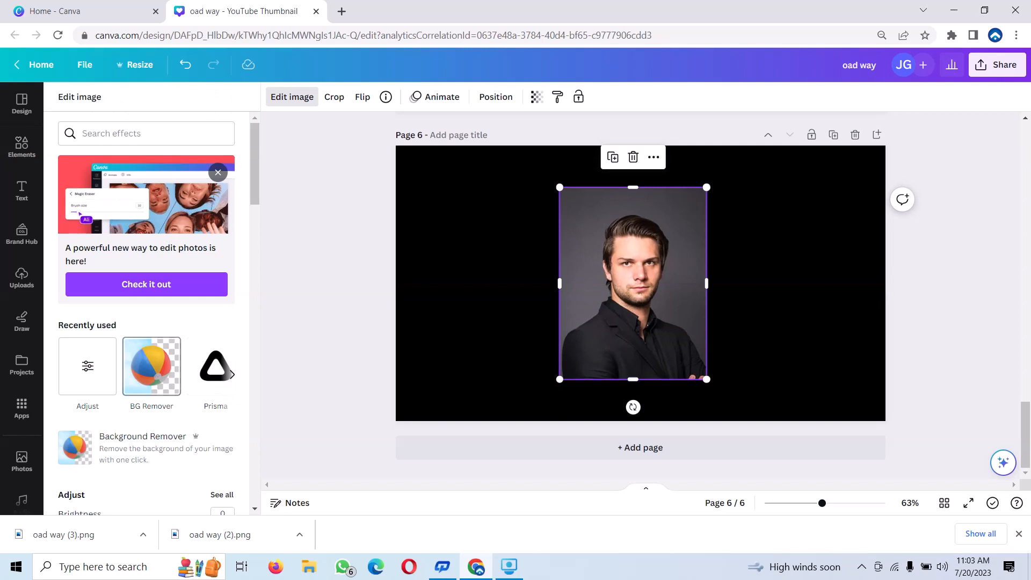
click(151, 367)
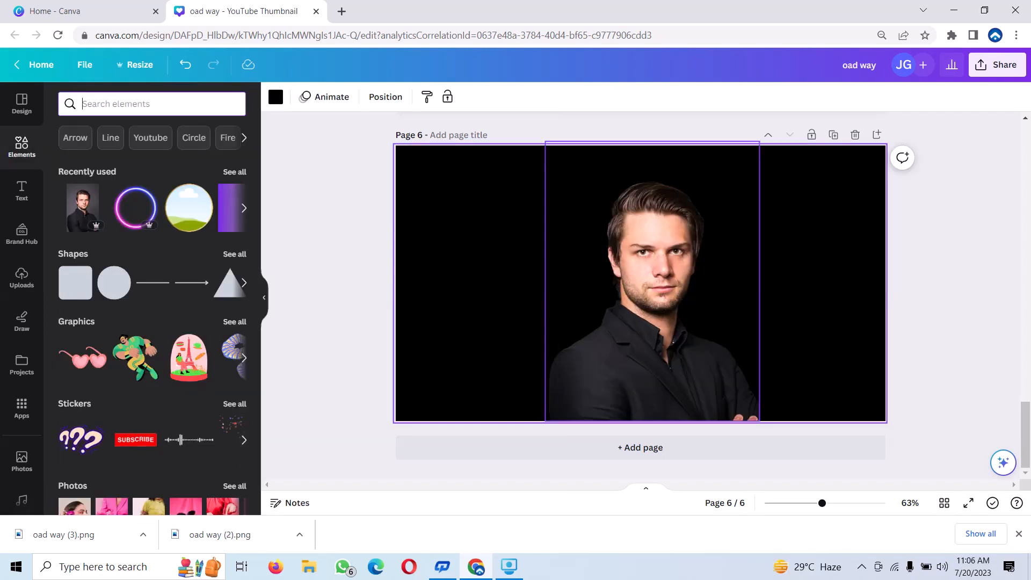
Search the elements for "gradient", add the purple fading gradient graphic and enlarge it to full page height along the page's left edge
text(gr)
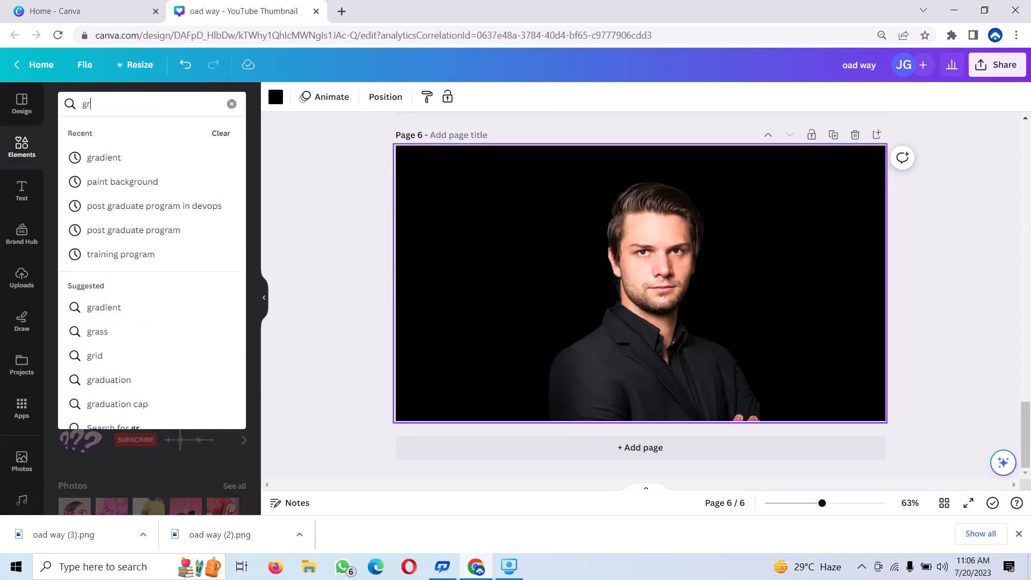
key(Down)
key(Return)
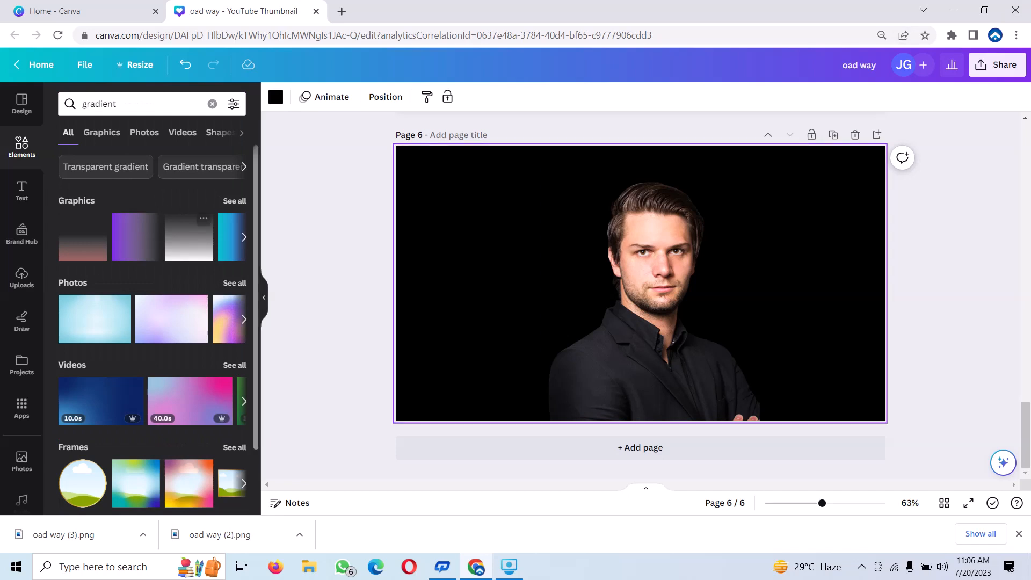
click(134, 236)
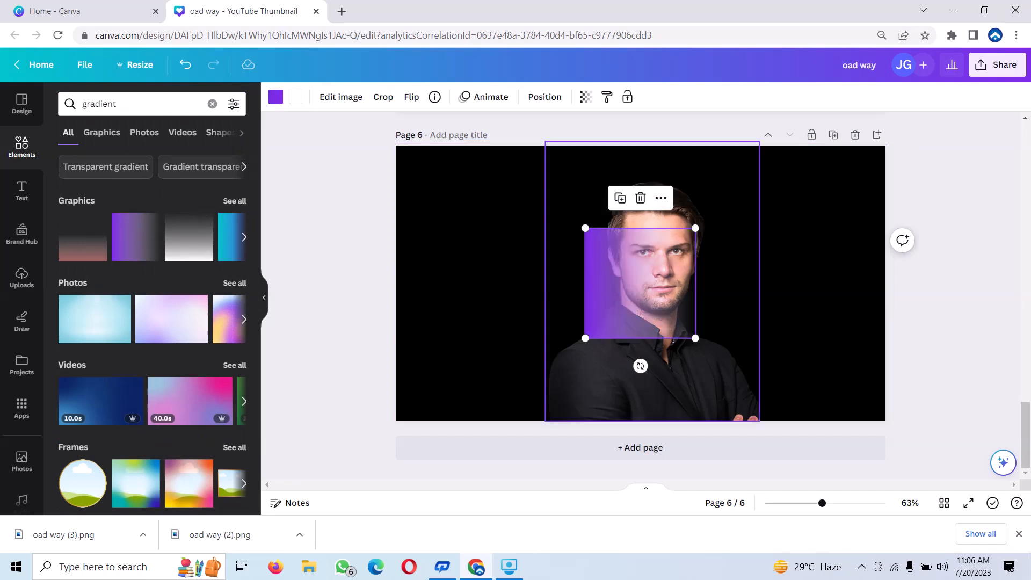
drag(639, 283, 455, 200)
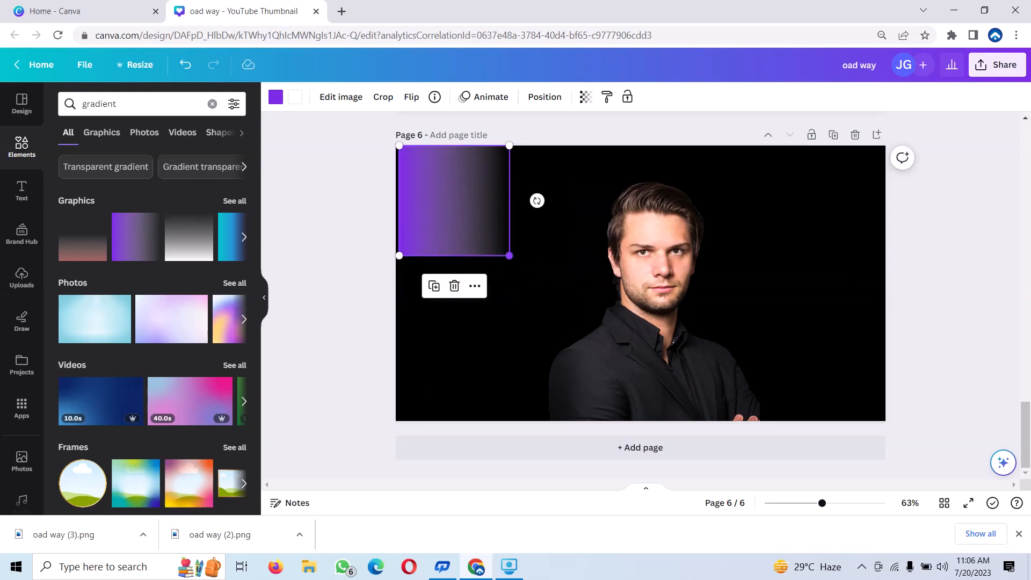
drag(509, 256, 675, 421)
drag(564, 333, 556, 332)
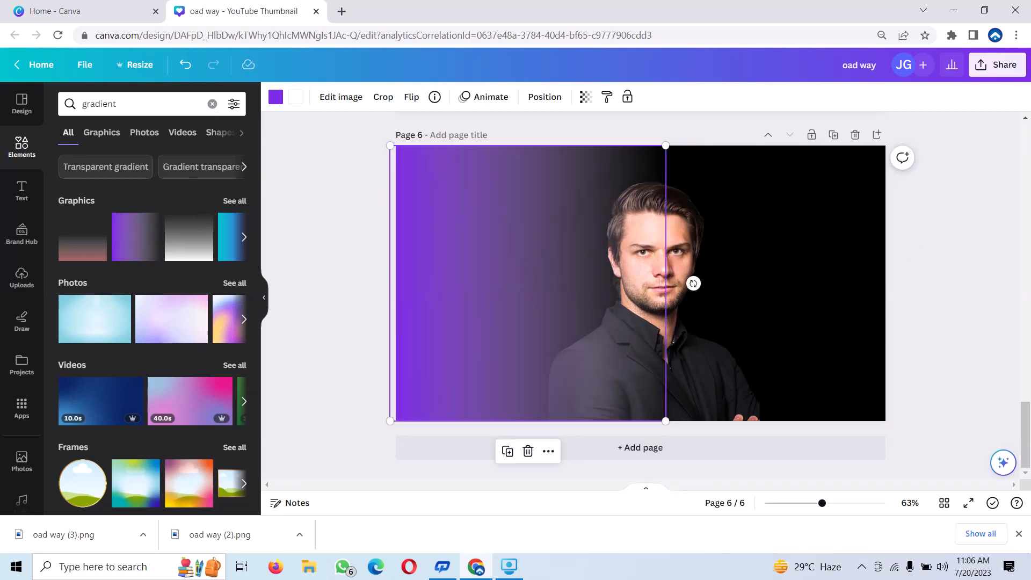
Set both colours of the left gradient to the dark blue from the DigiSkill Palette
click(275, 97)
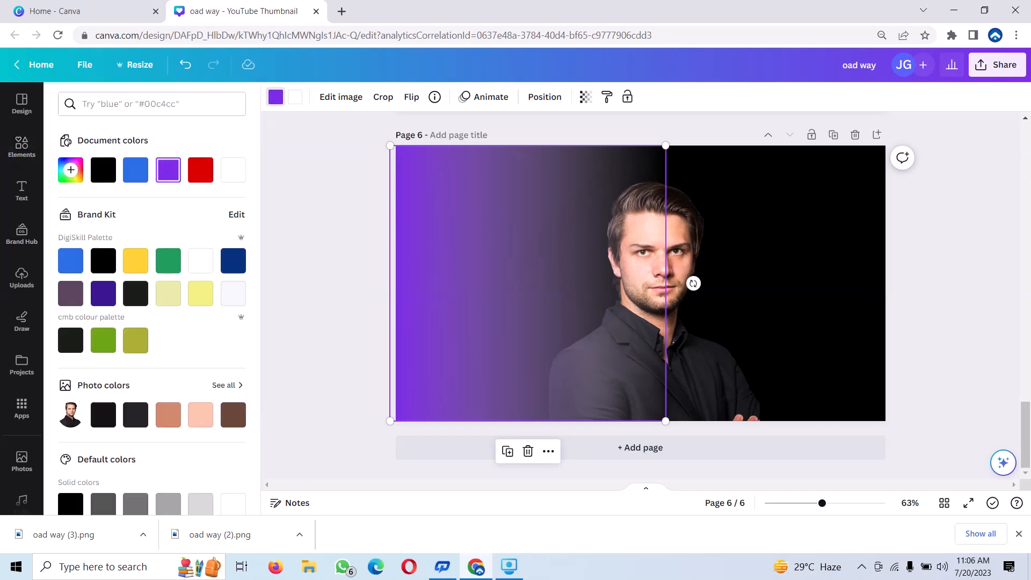
click(233, 260)
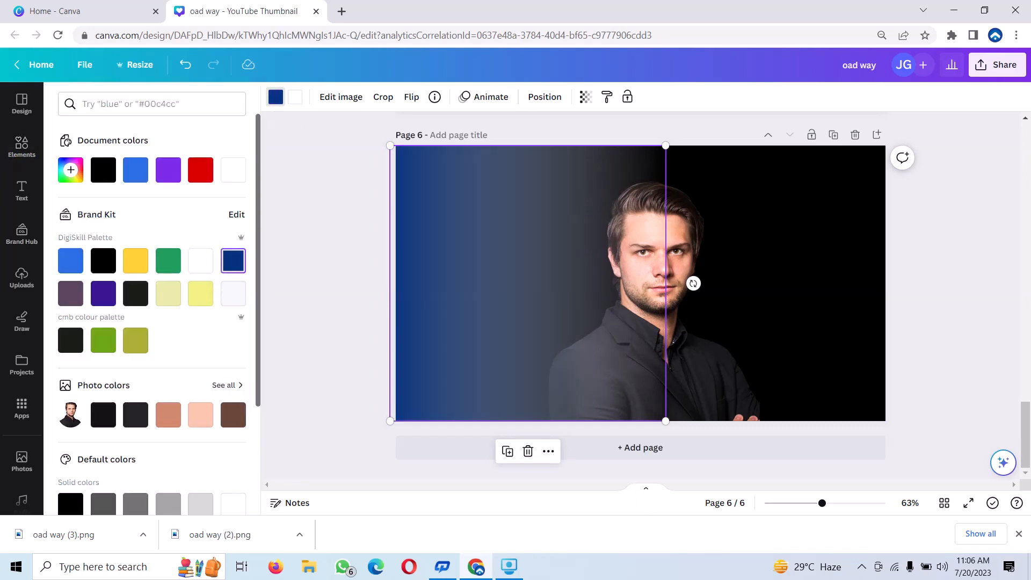
click(295, 97)
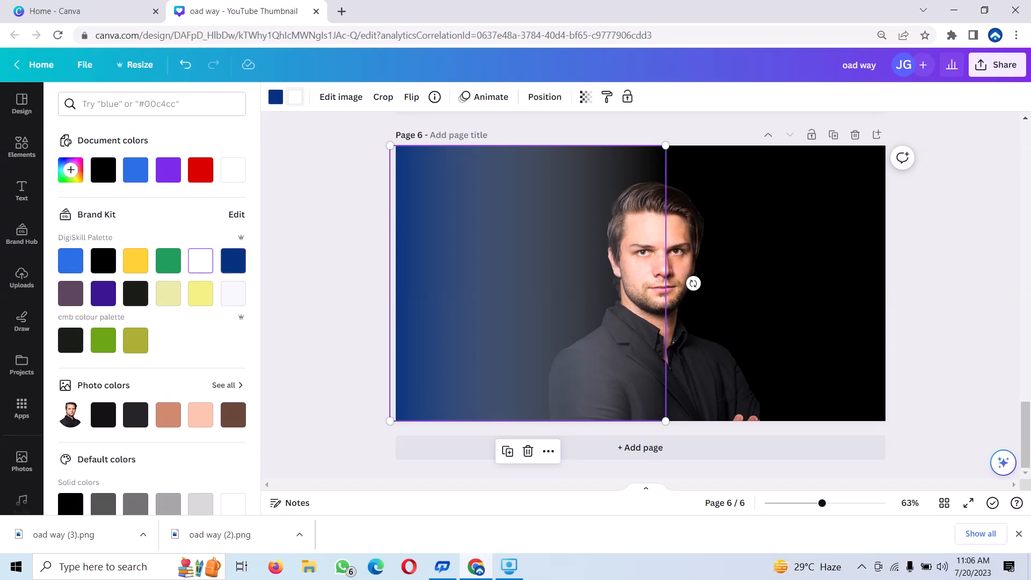
click(200, 170)
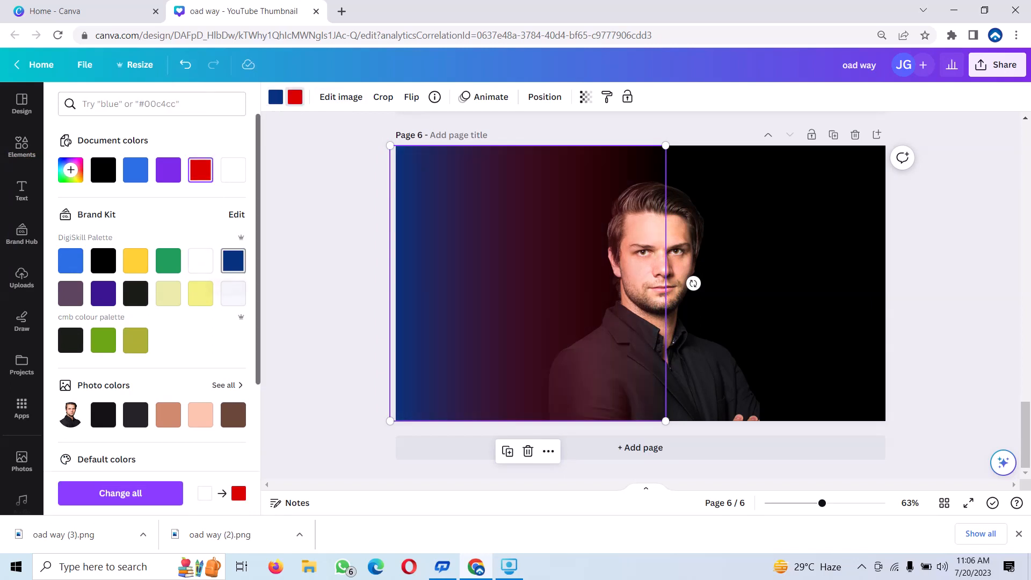
click(233, 261)
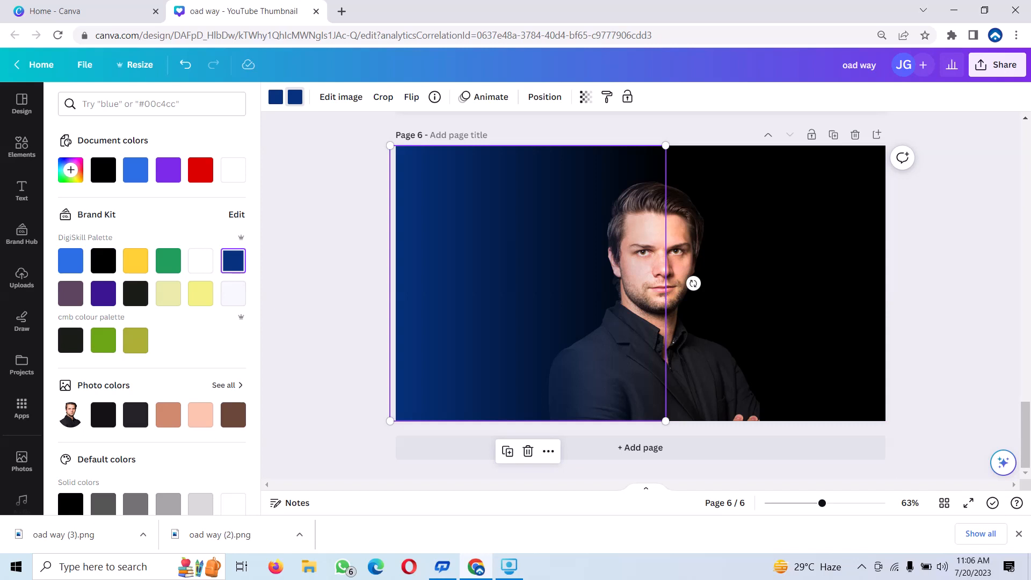
Duplicate the blue gradient, flip the copy horizontally and place it along the page's right edge
click(507, 451)
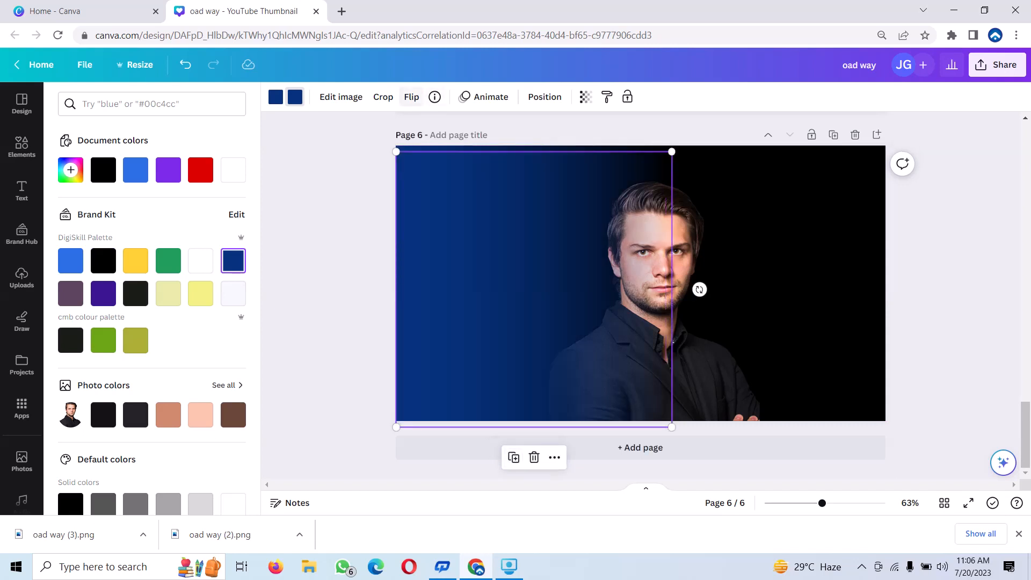
click(411, 96)
click(457, 127)
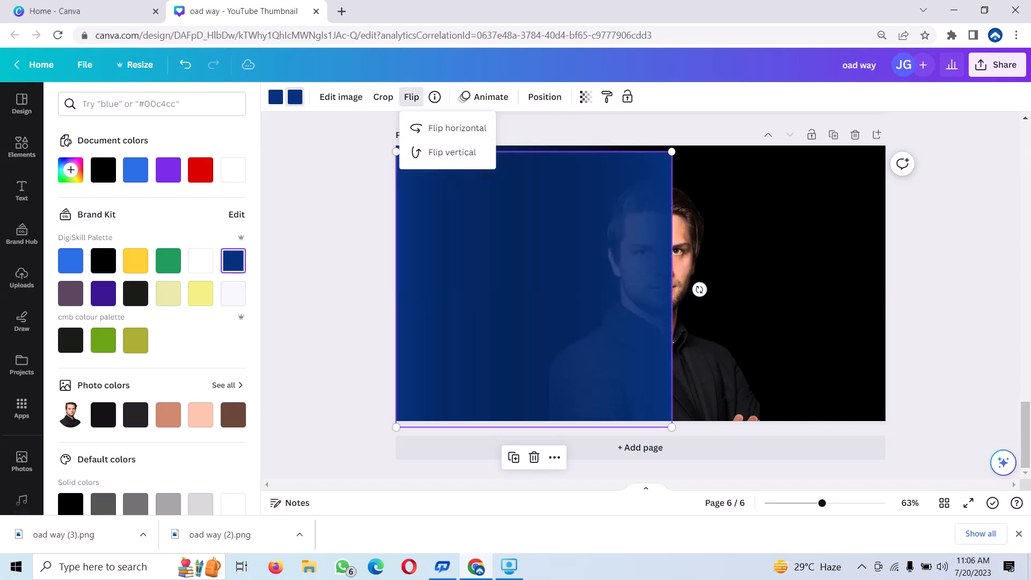
drag(515, 258, 732, 251)
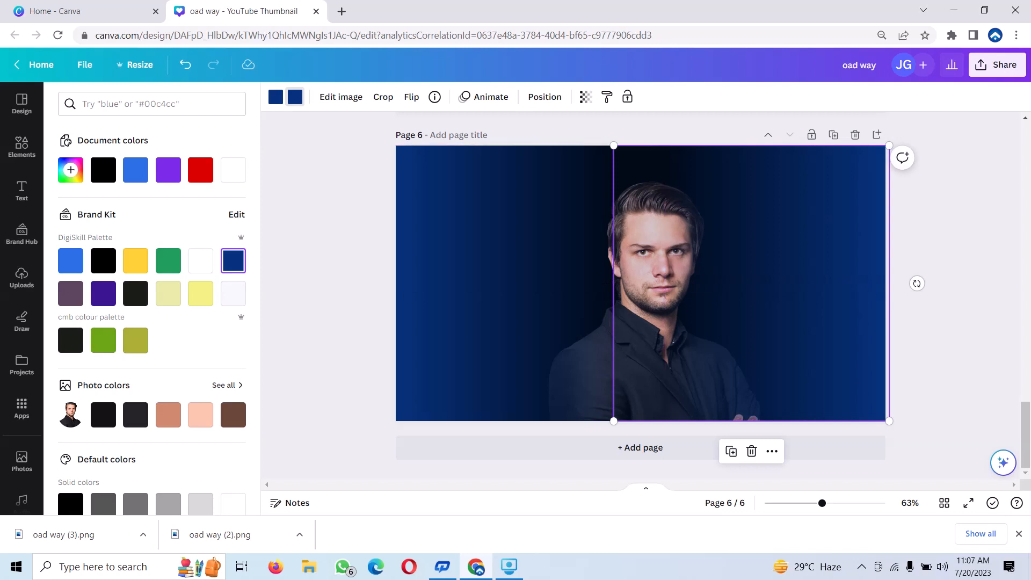
Set both colours of the right gradient to the red document colour #DB0000
click(200, 169)
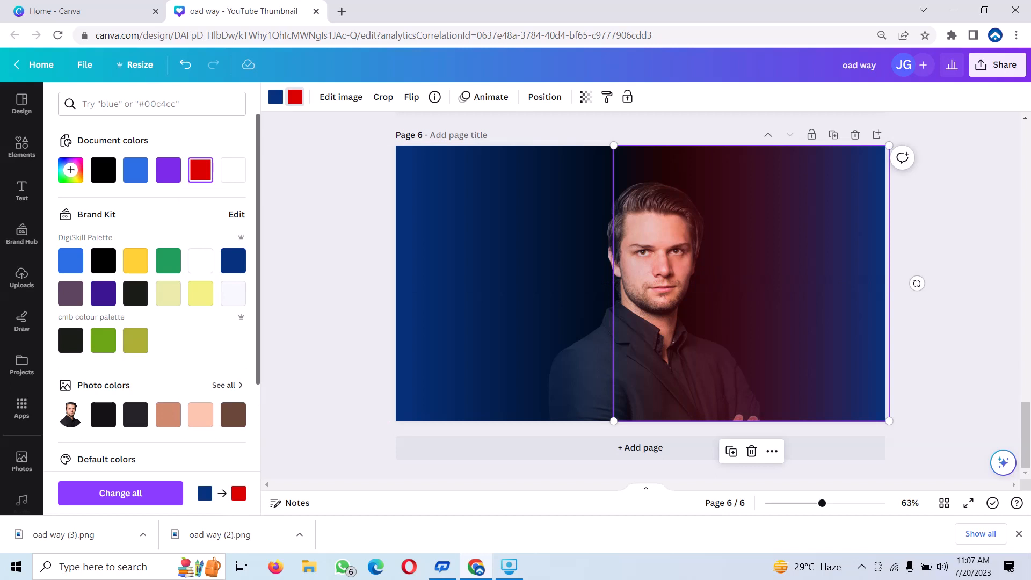
click(201, 170)
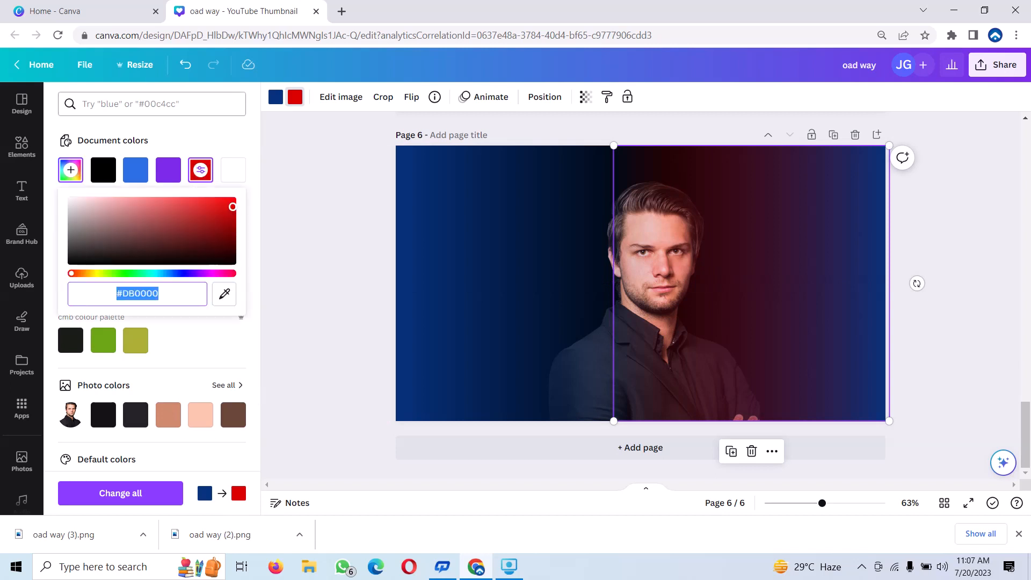
click(275, 97)
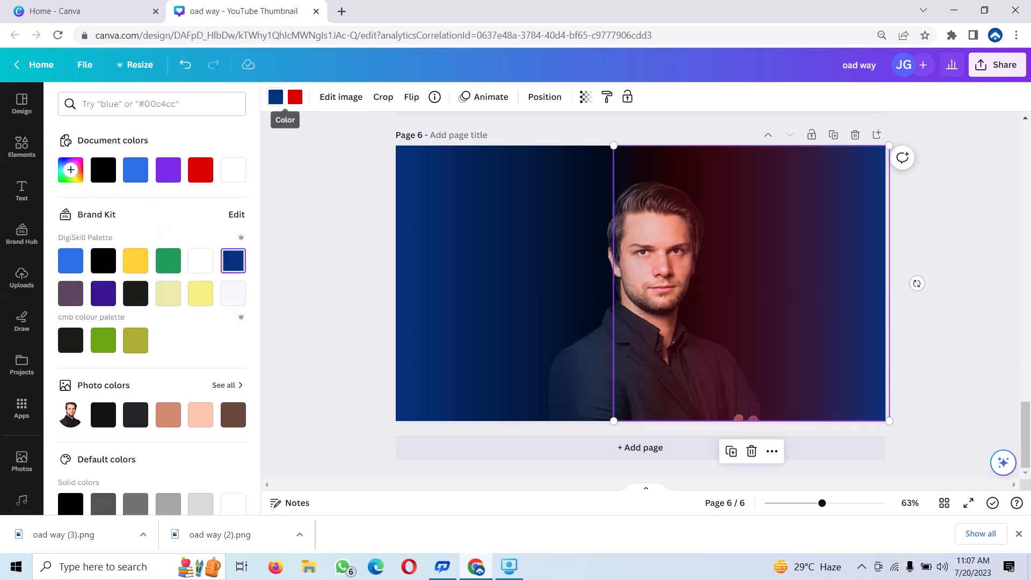
click(201, 169)
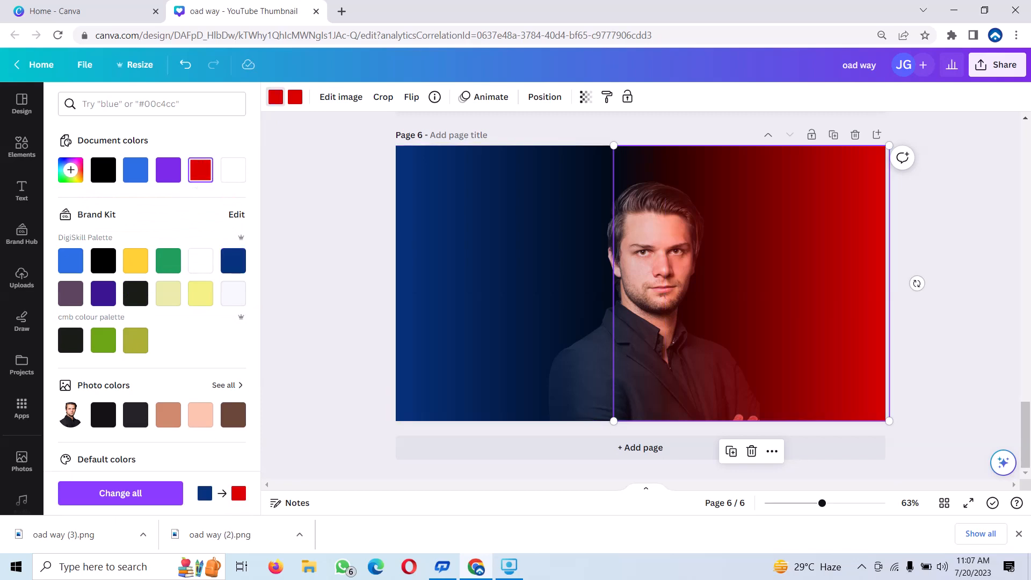
Download only page 6 of the design as a PNG file
click(997, 64)
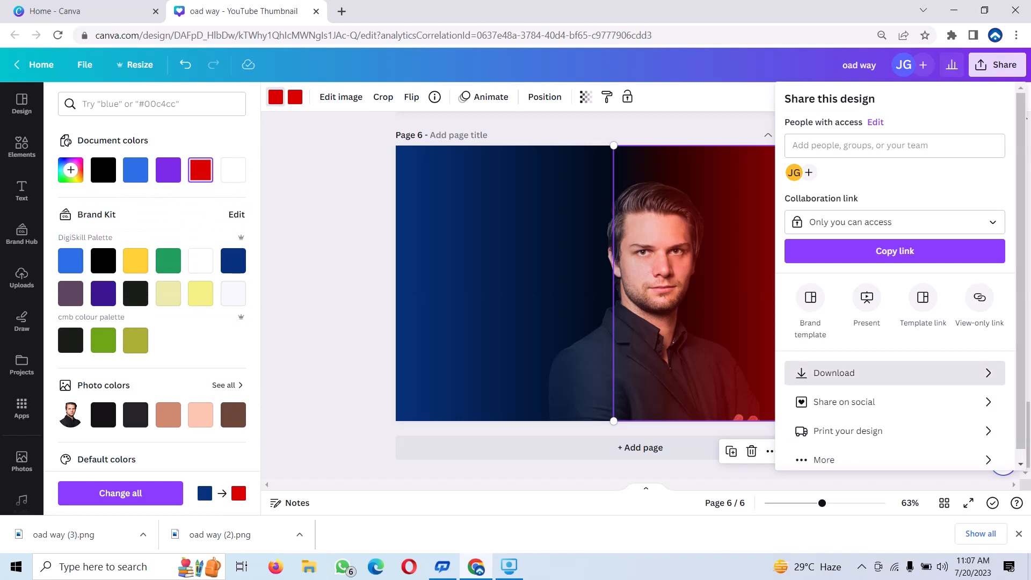
click(837, 373)
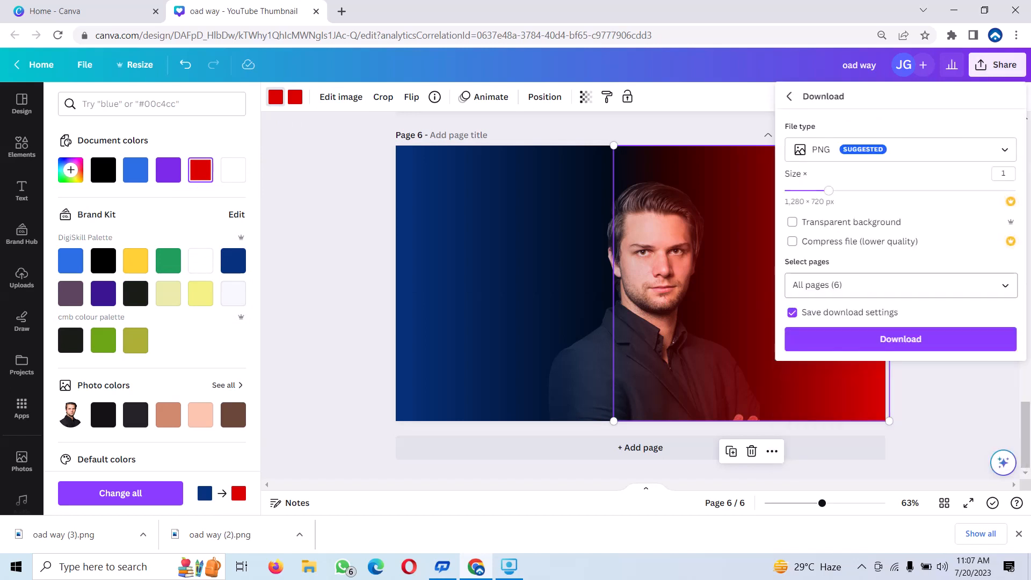
click(891, 285)
key(BackSpace)
key(BackSpace)
key(BackSpace)
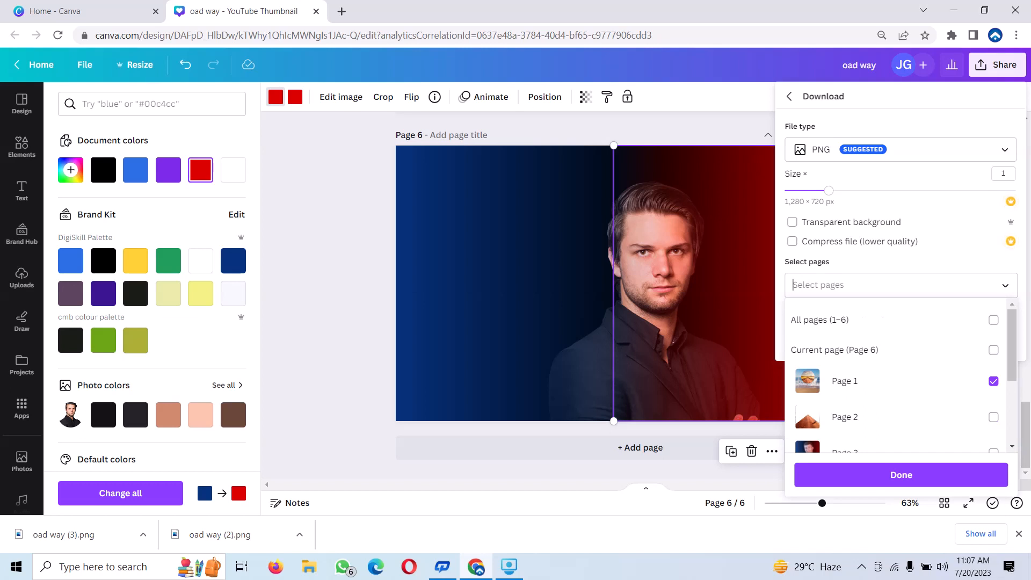
text(6)
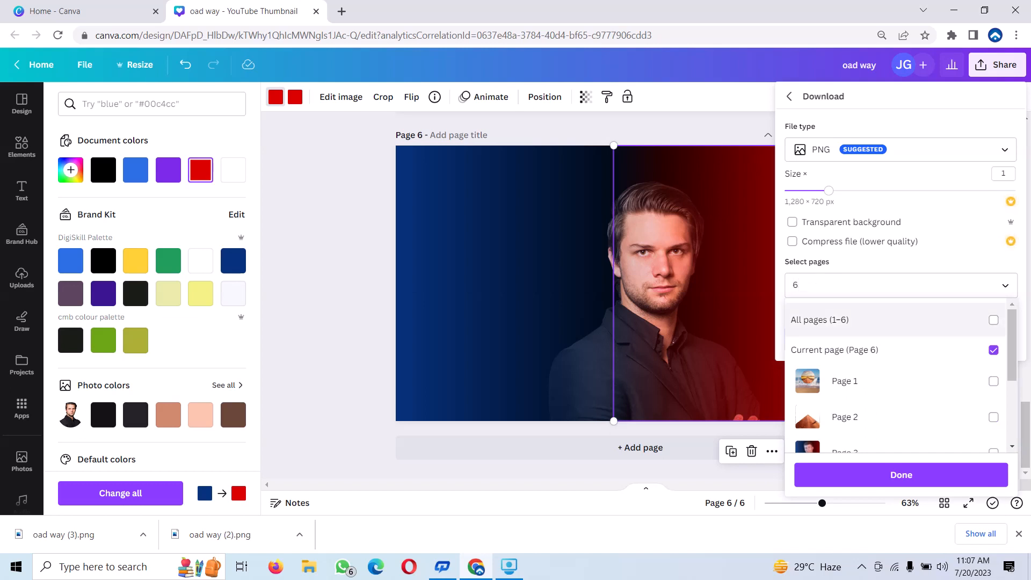
click(901, 474)
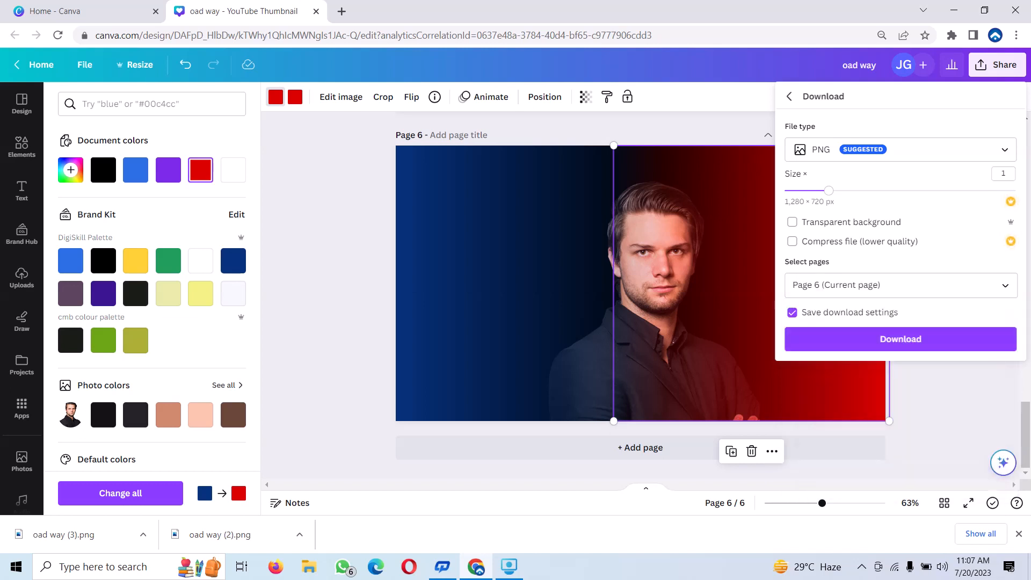
click(901, 339)
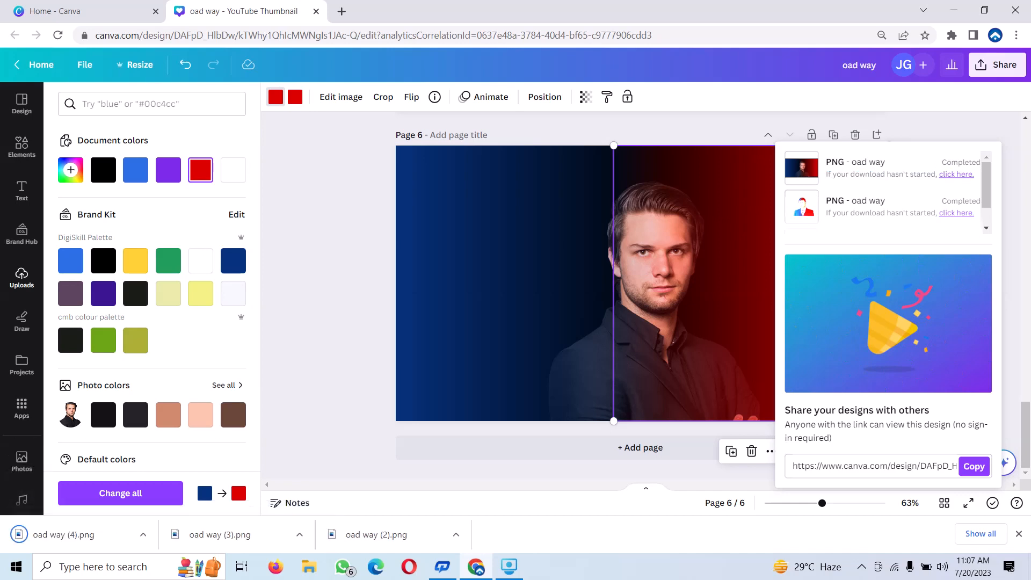
Upload the downloaded file oad way (4).png to the image uploads
click(21, 277)
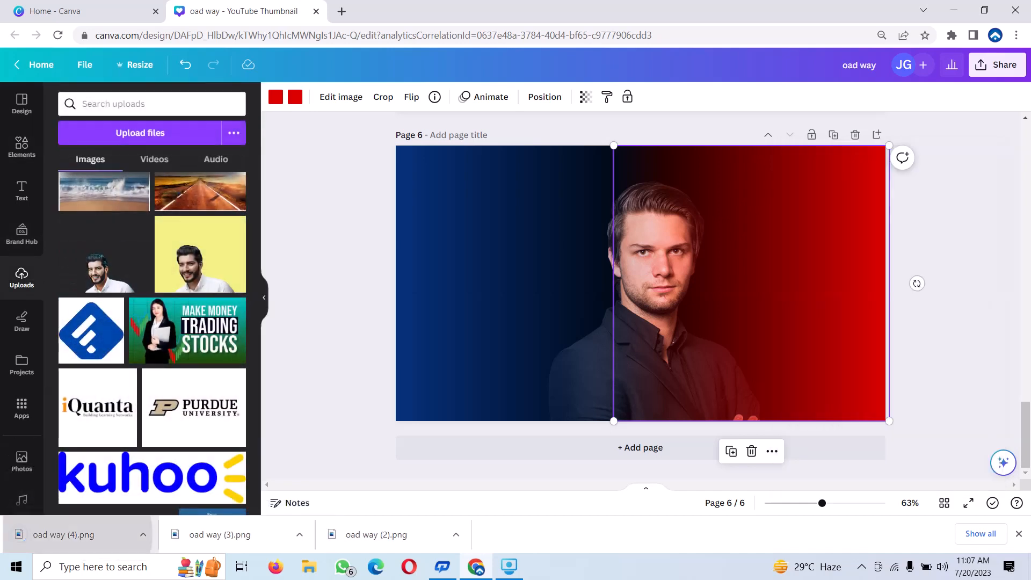
drag(59, 535, 142, 209)
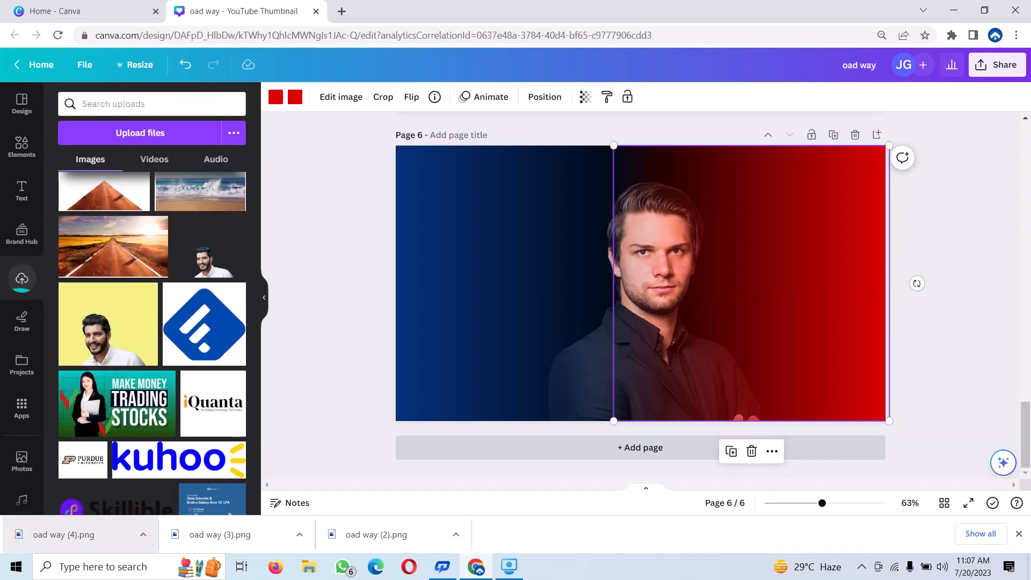
Add a new page after page 6 and set the uploaded blue and red portrait image as its background
click(640, 447)
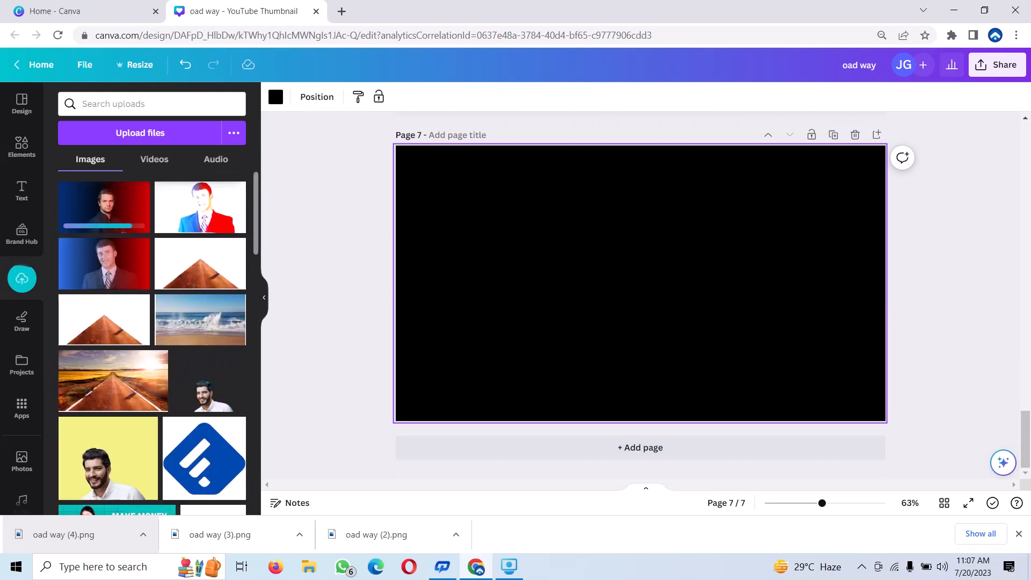
click(104, 209)
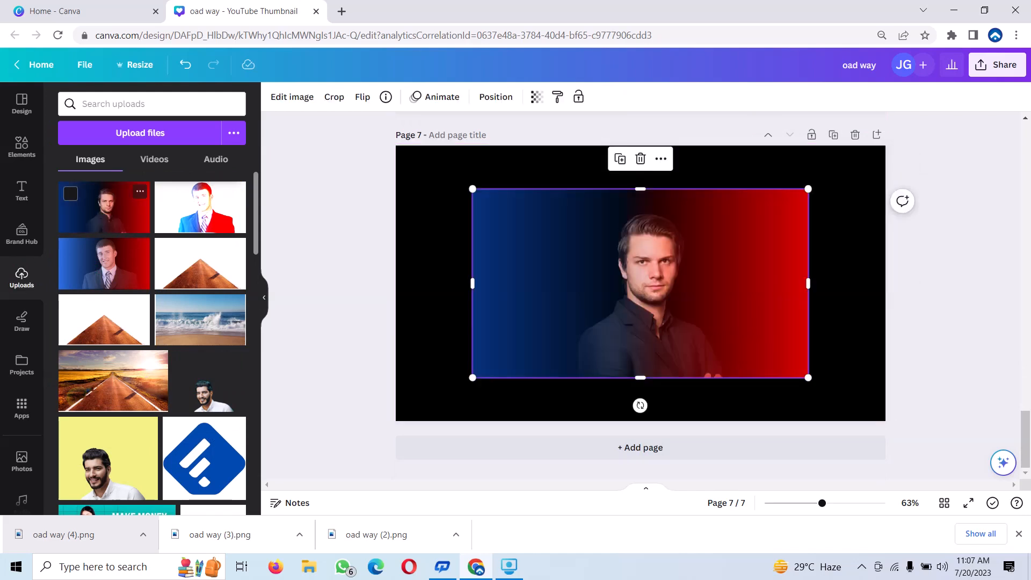
drag(639, 284, 602, 260)
right_click(650, 266)
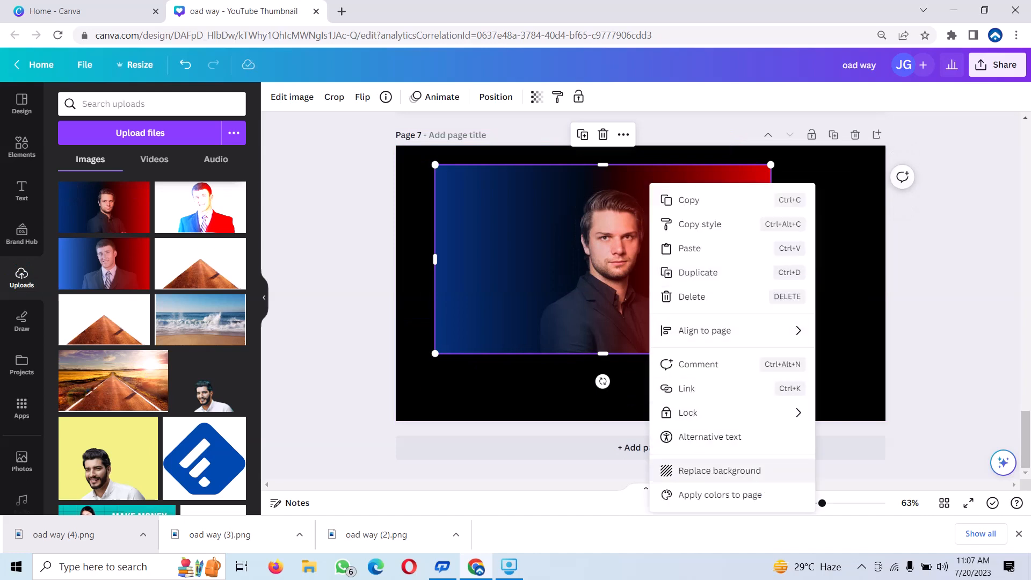
click(719, 470)
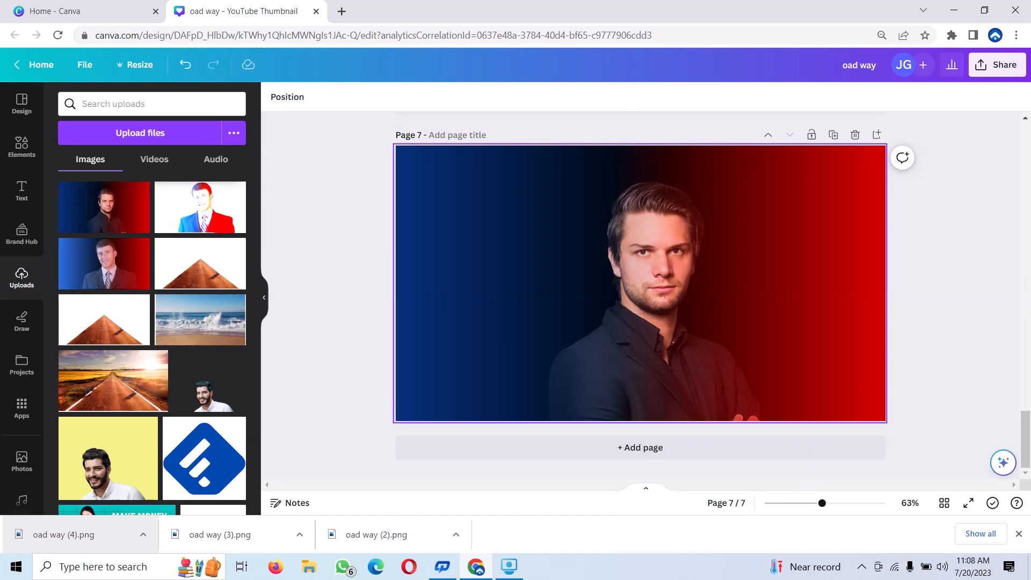
Remove the blue and red background from the portrait image on page 7 and apply the cutout
click(641, 283)
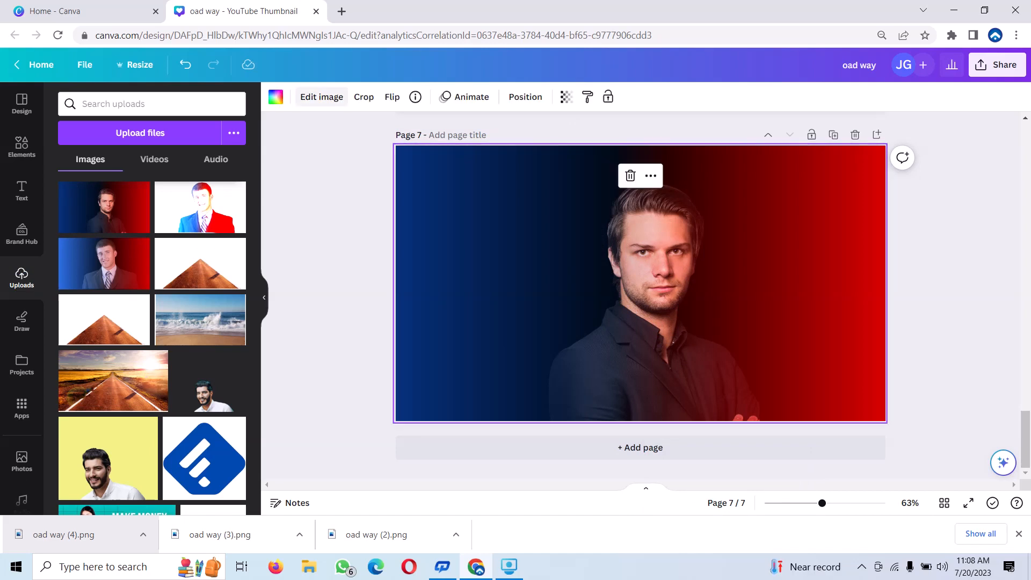
click(322, 97)
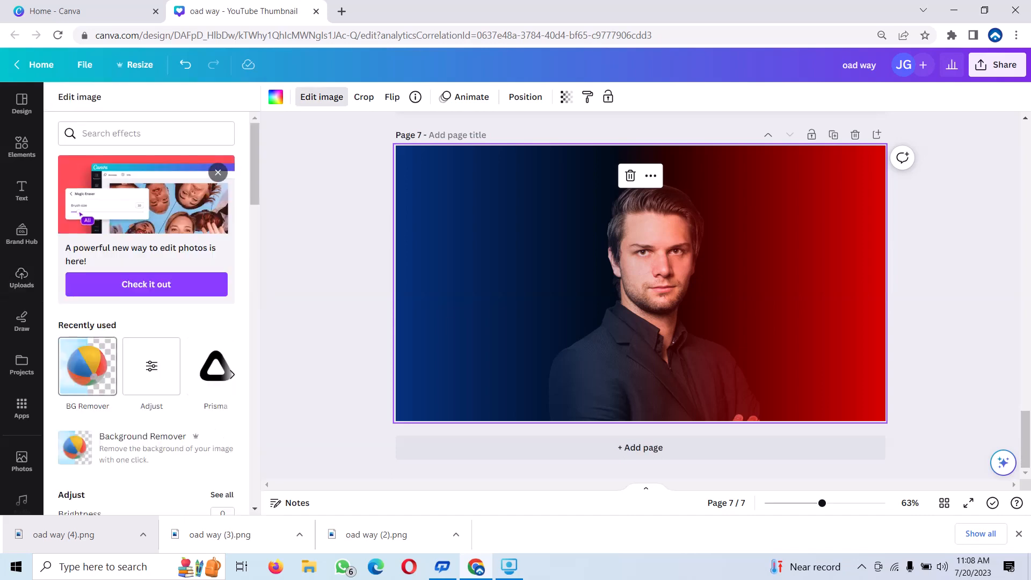
click(87, 367)
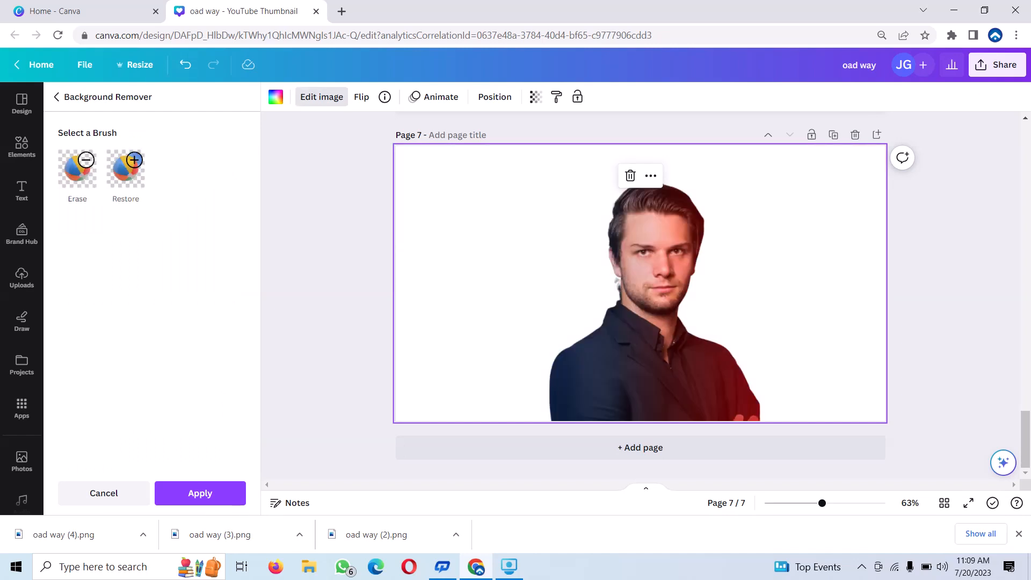
click(200, 493)
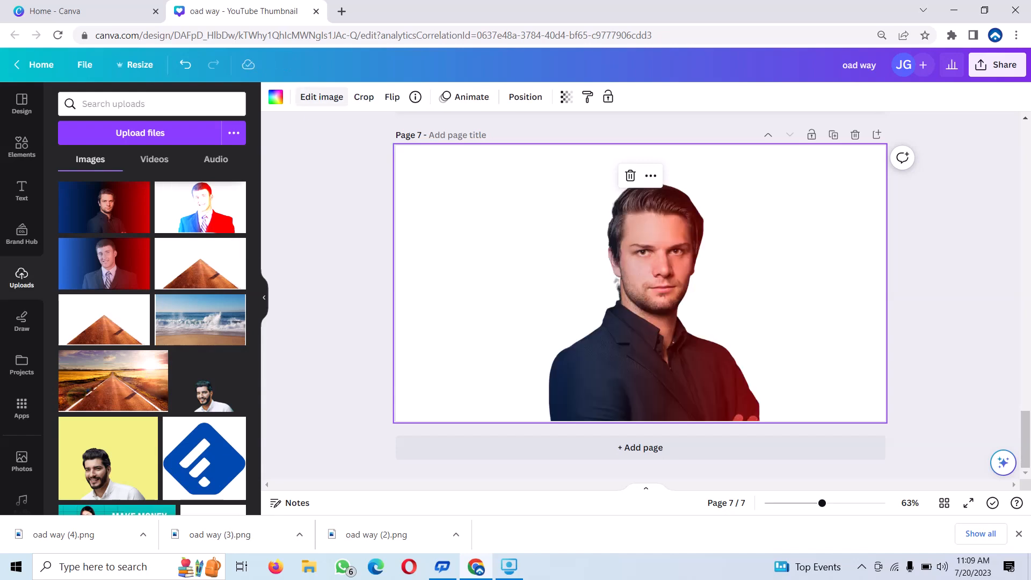
Adjust the cutout portrait on page 7 to saturation 100, contrast 100 and brightness 47
click(321, 96)
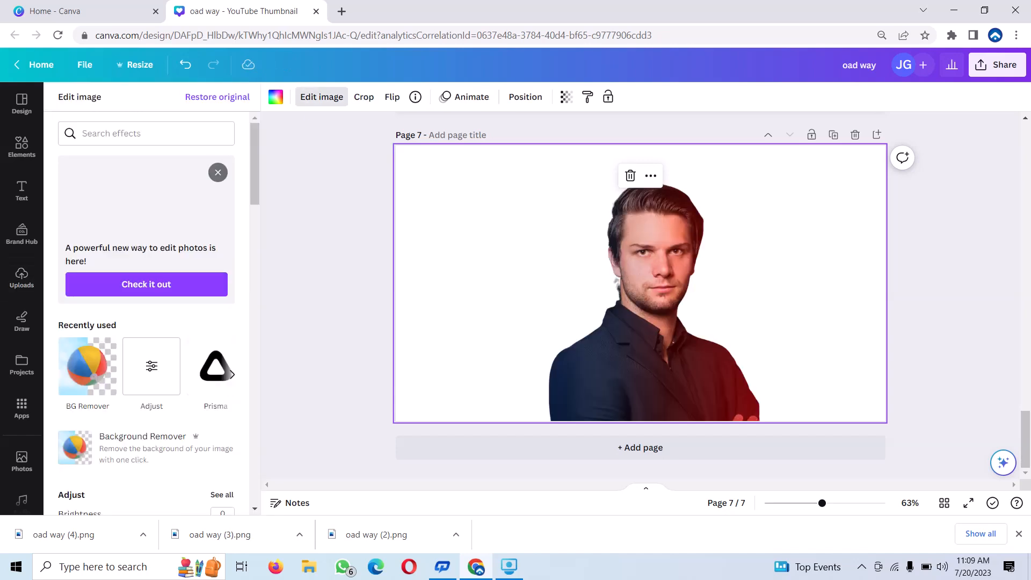
click(152, 368)
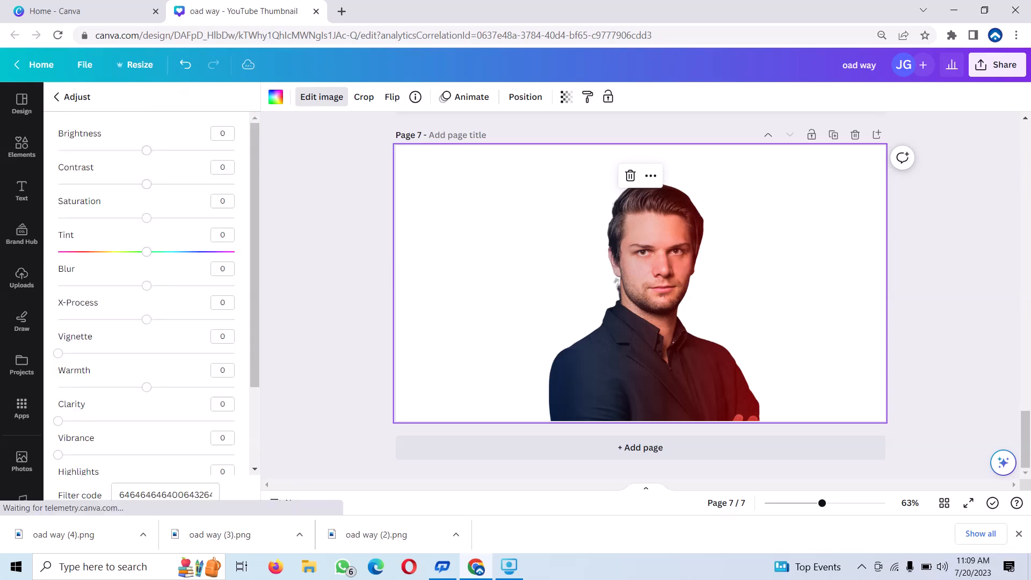
drag(146, 217, 234, 218)
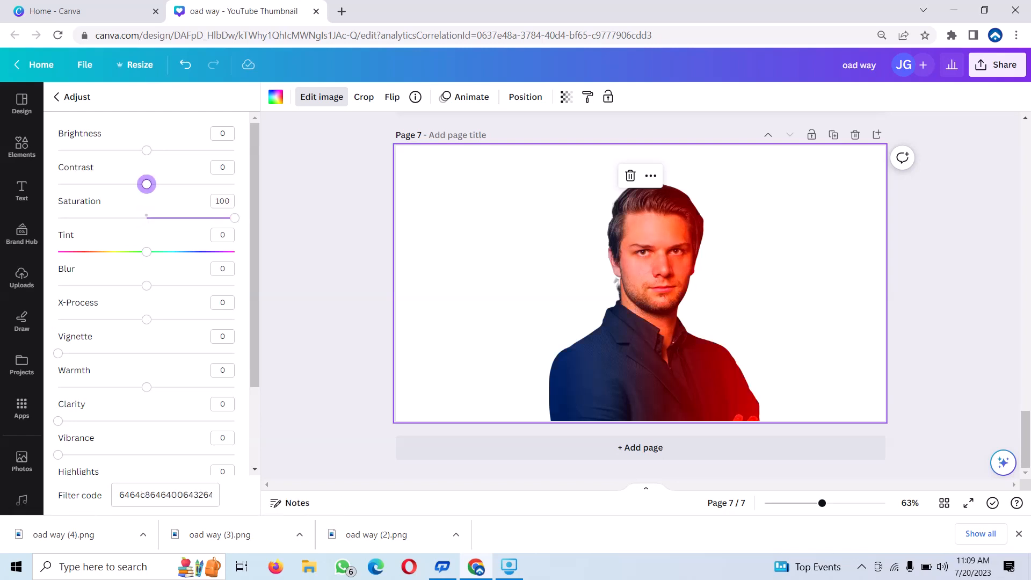
drag(146, 184, 234, 183)
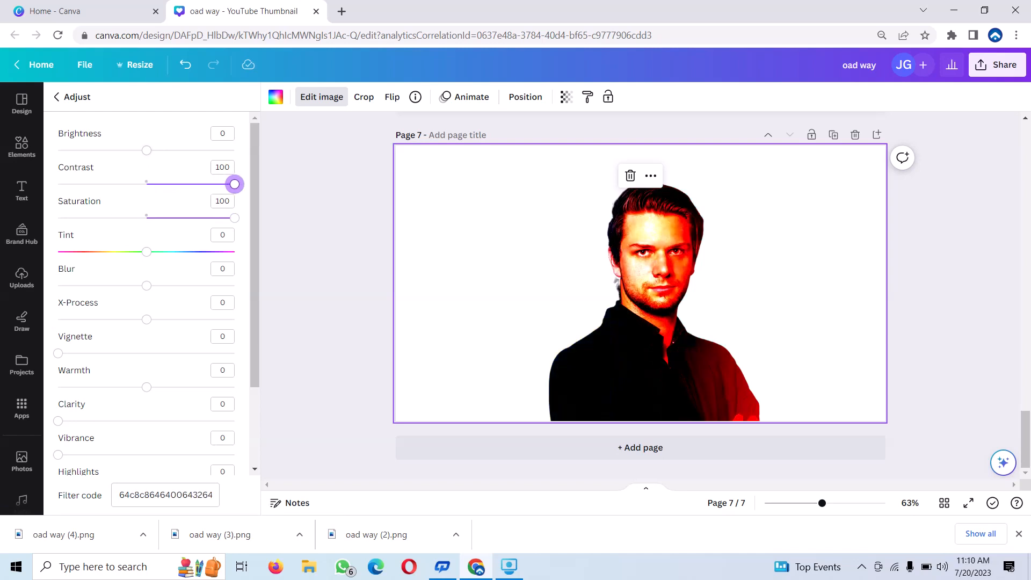
drag(146, 149, 188, 150)
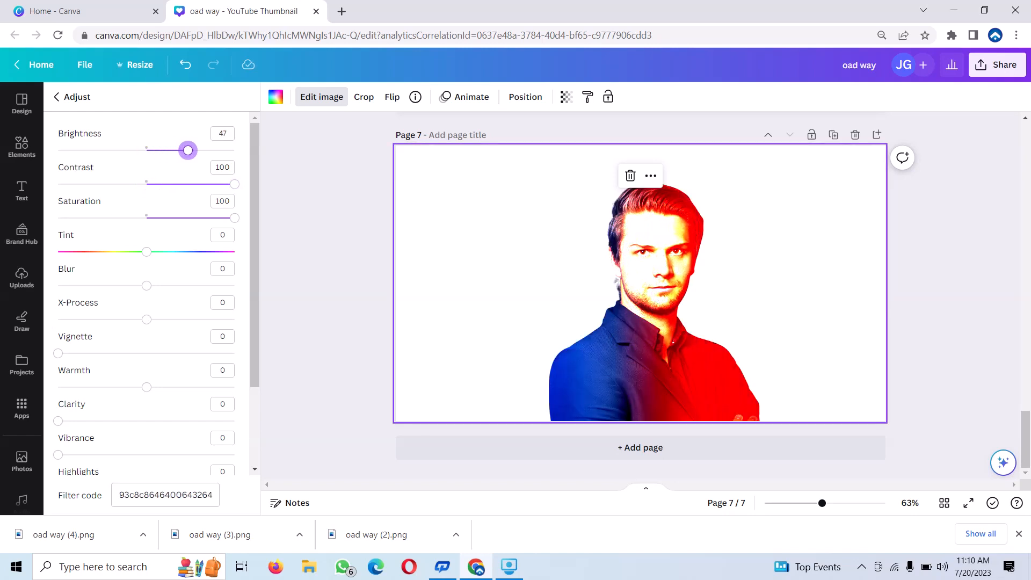
Download only page 7 of the design as a PNG file
click(21, 276)
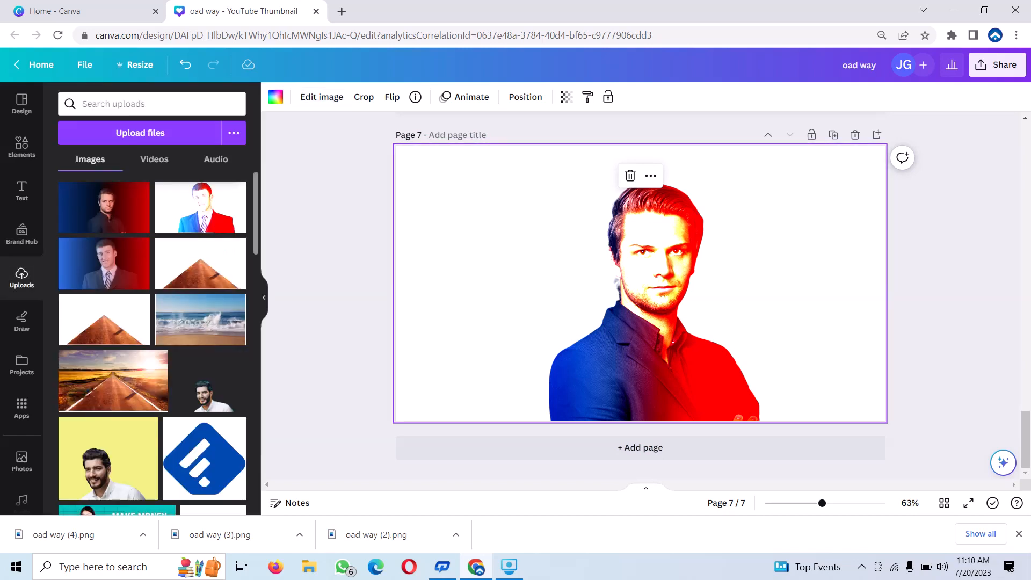
click(997, 64)
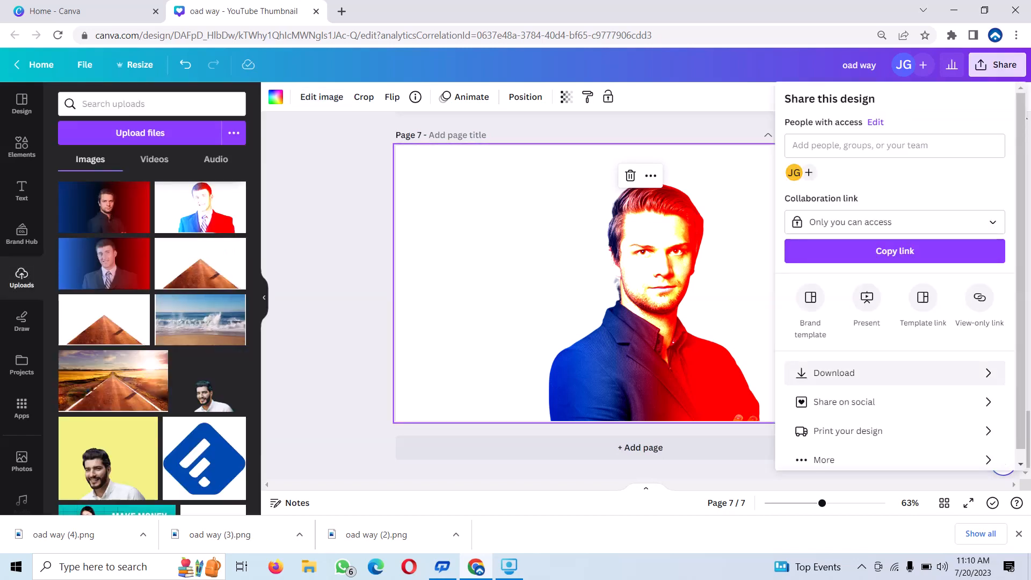
click(834, 372)
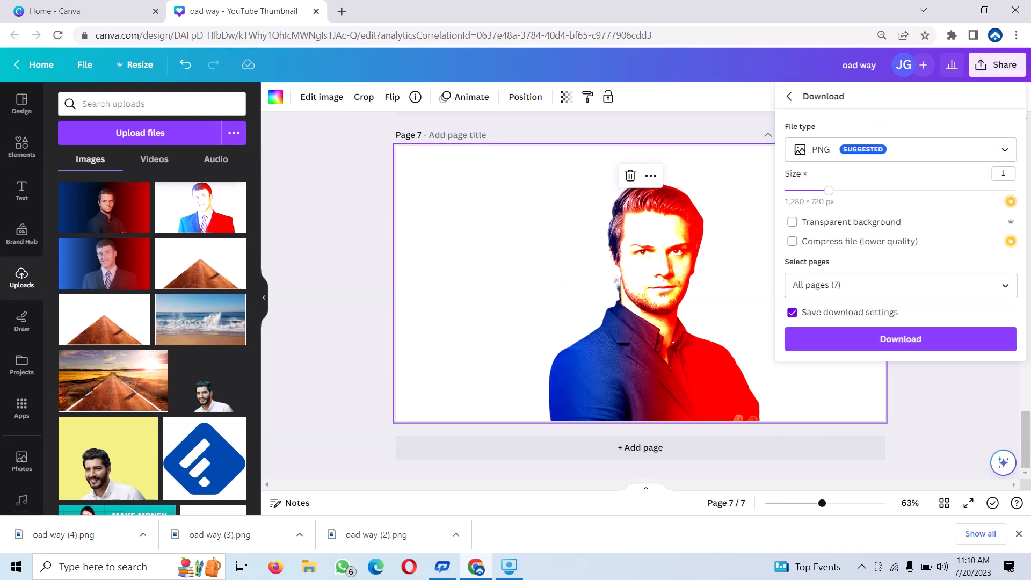
click(901, 285)
key(BackSpace)
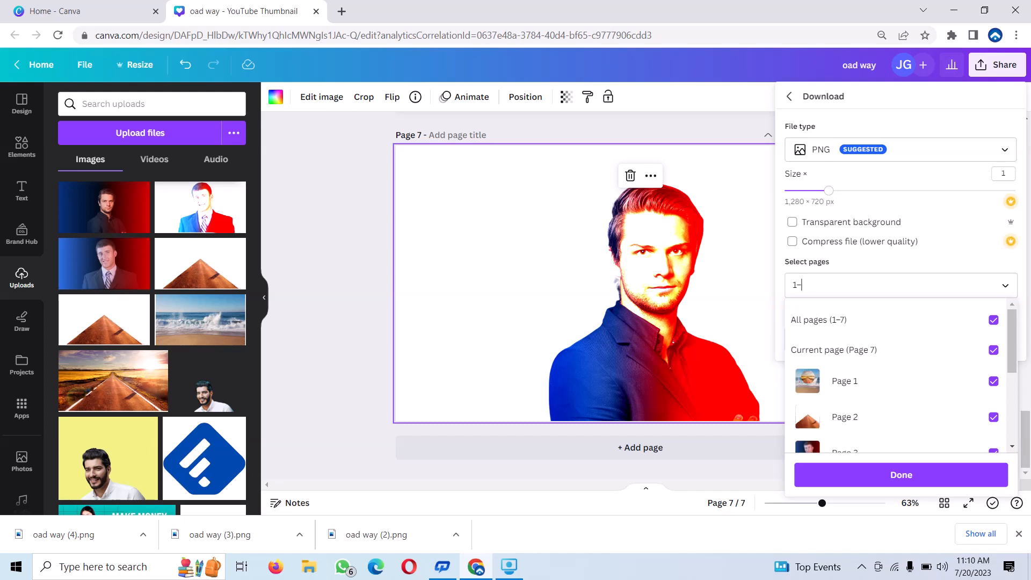
key(BackSpace)
key(BackSpace)
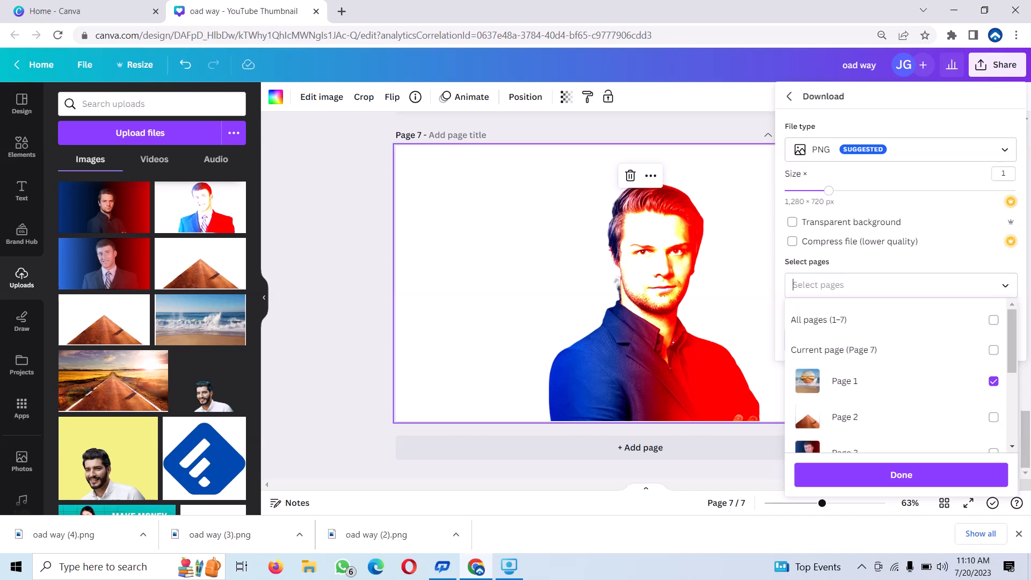
text(7)
click(900, 475)
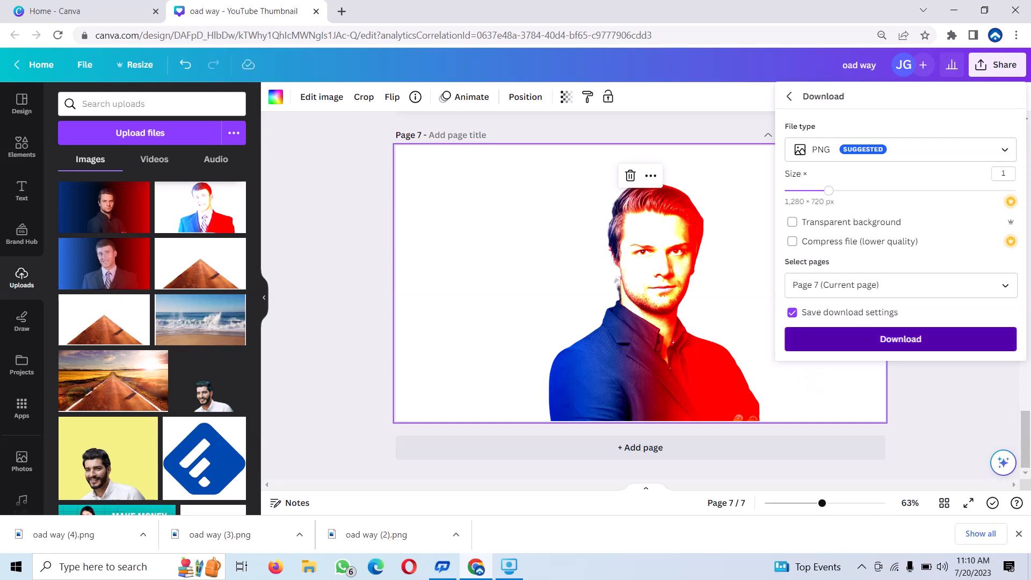
click(901, 338)
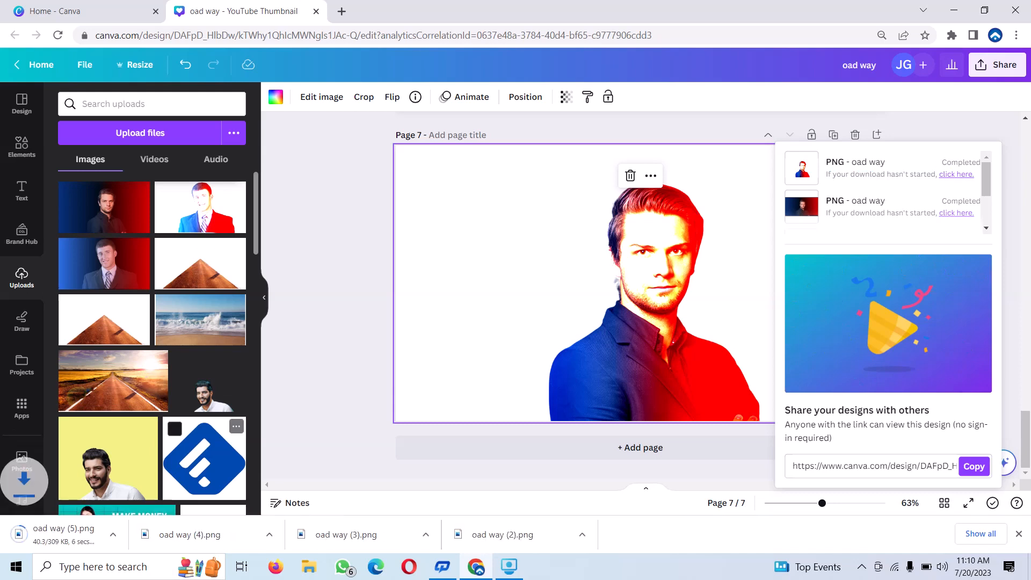
Upload the downloaded file oad way (5).png and place it near the middle of a new page after page 7
drag(48, 534, 147, 206)
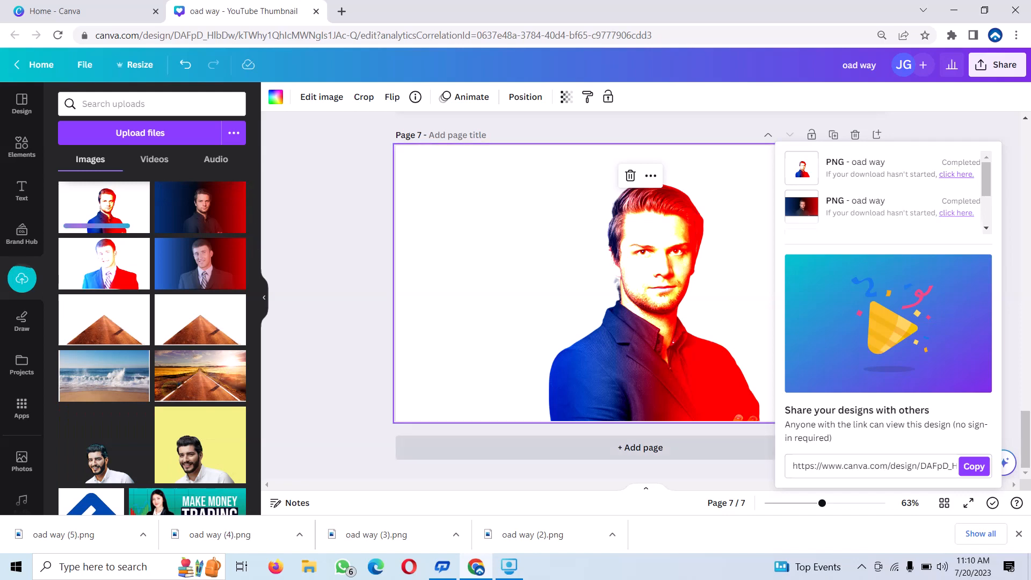
click(640, 447)
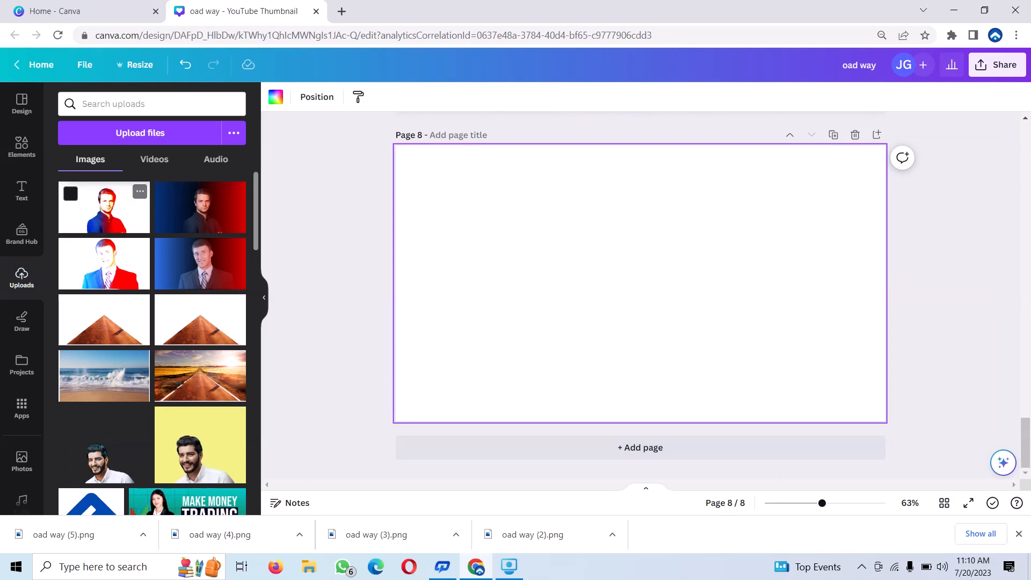
click(104, 212)
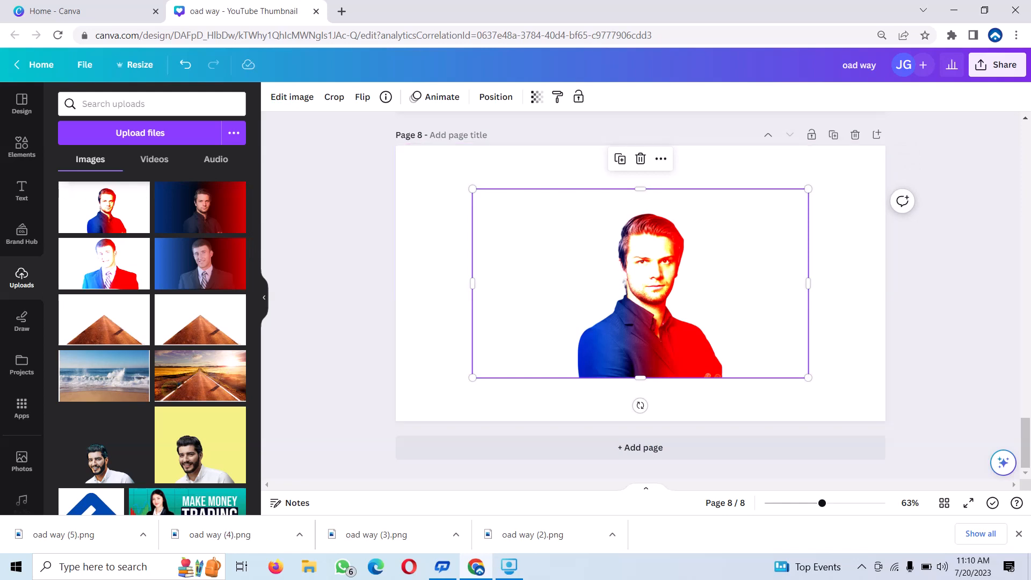
mouse_move(628, 290)
mouse_down()
mouse_move(628, 274)
mouse_move(620, 286)
mouse_up()
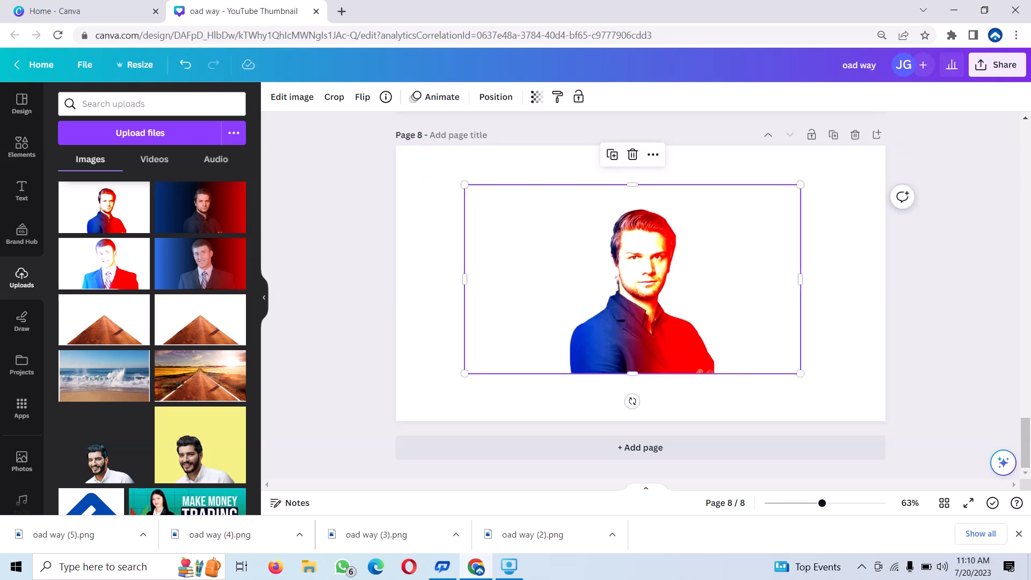
Add the gold-rimmed circle frame to page 8 and drop the blue and red portrait into it
click(22, 146)
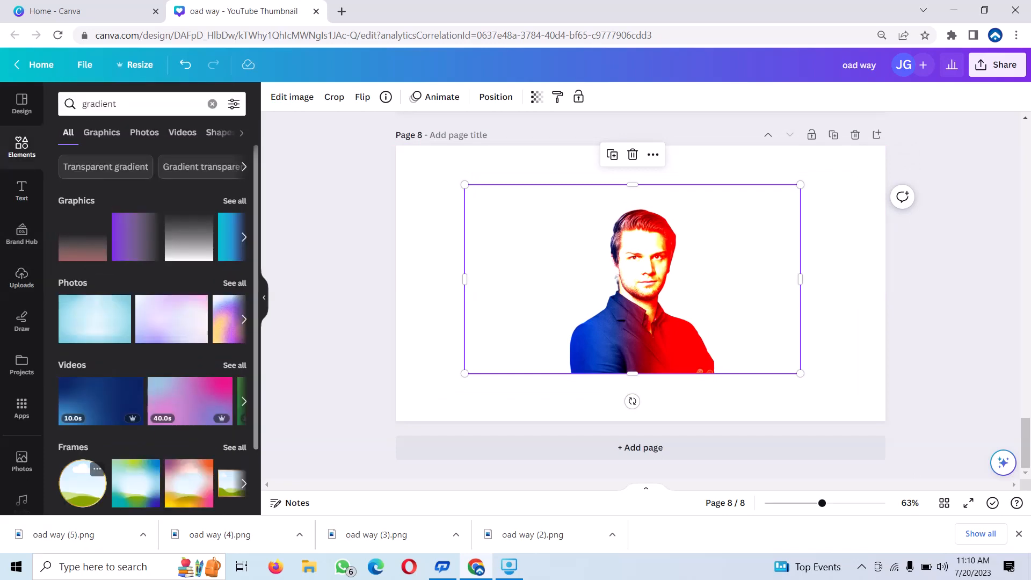
click(82, 483)
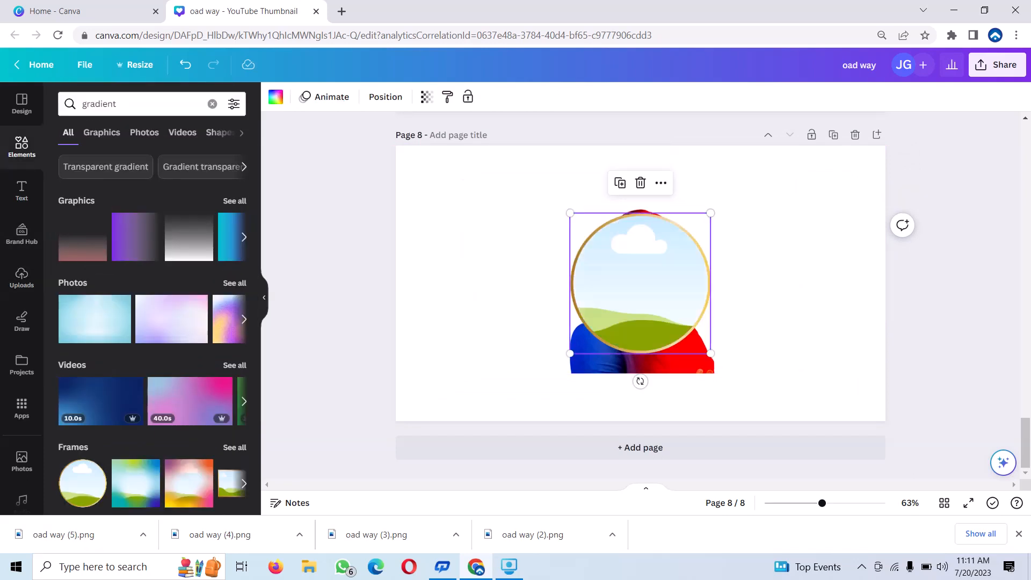
drag(640, 283, 570, 263)
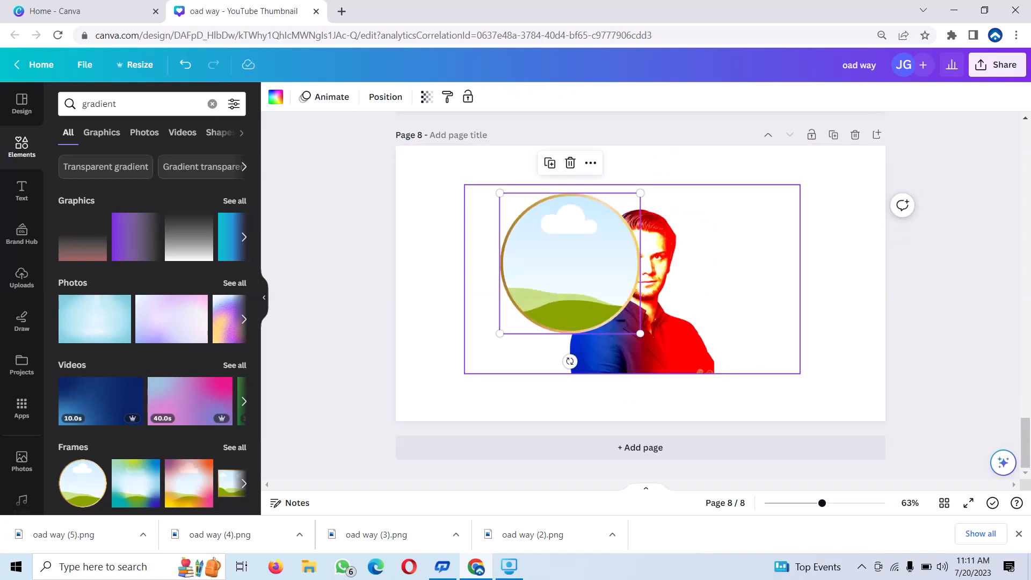
drag(683, 305, 692, 277)
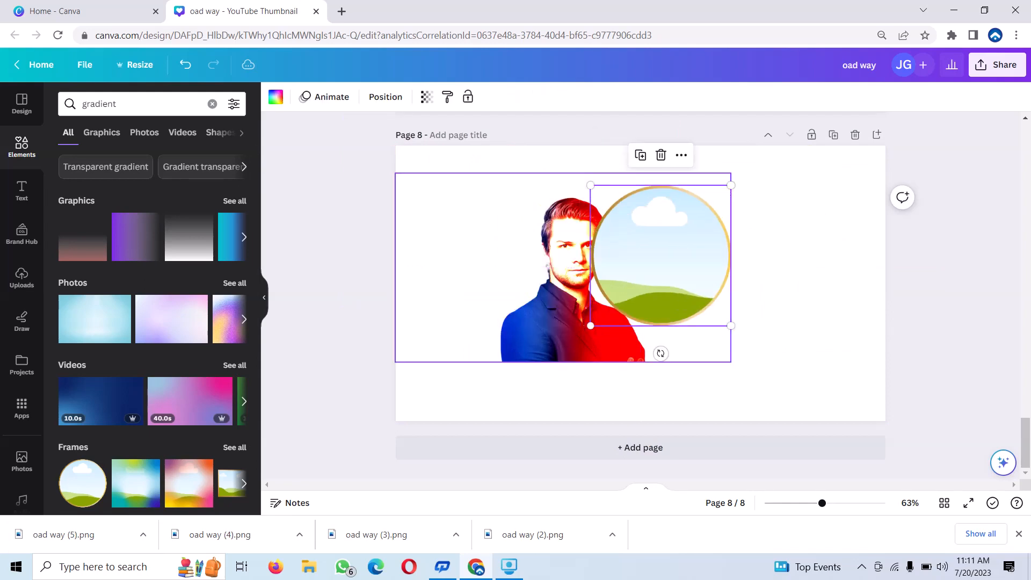
drag(559, 286, 670, 298)
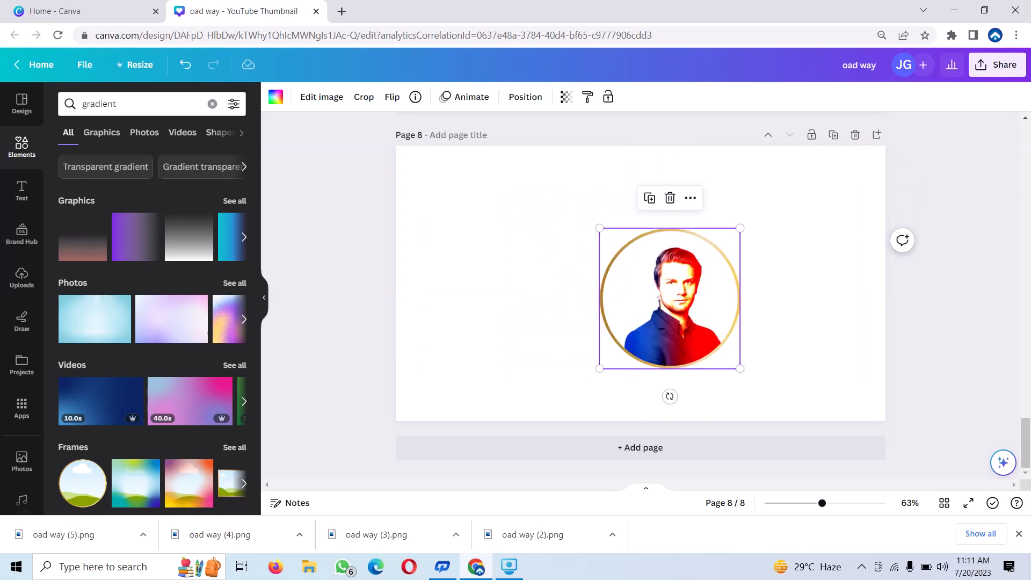
Enlarge and recentre the portrait inside the circle frame, then shrink the frame and move it to the centre of page 8
double_click(669, 298)
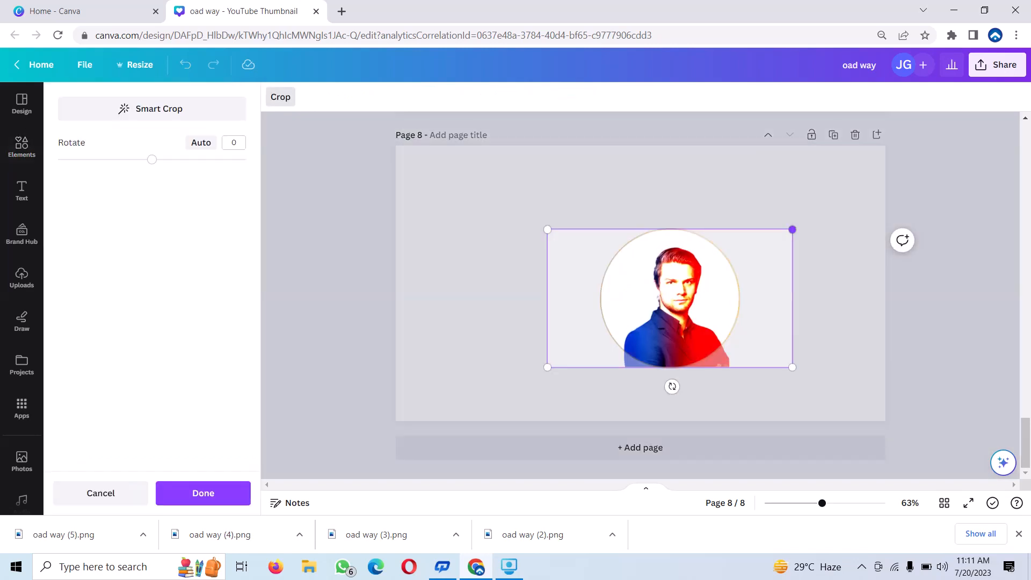
drag(792, 229, 867, 187)
drag(708, 269, 670, 304)
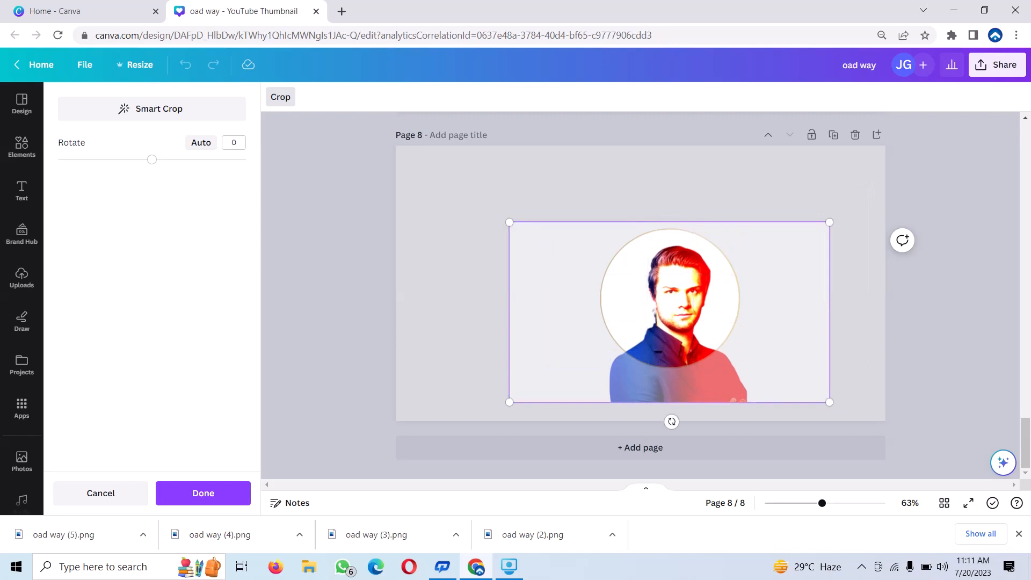
click(856, 198)
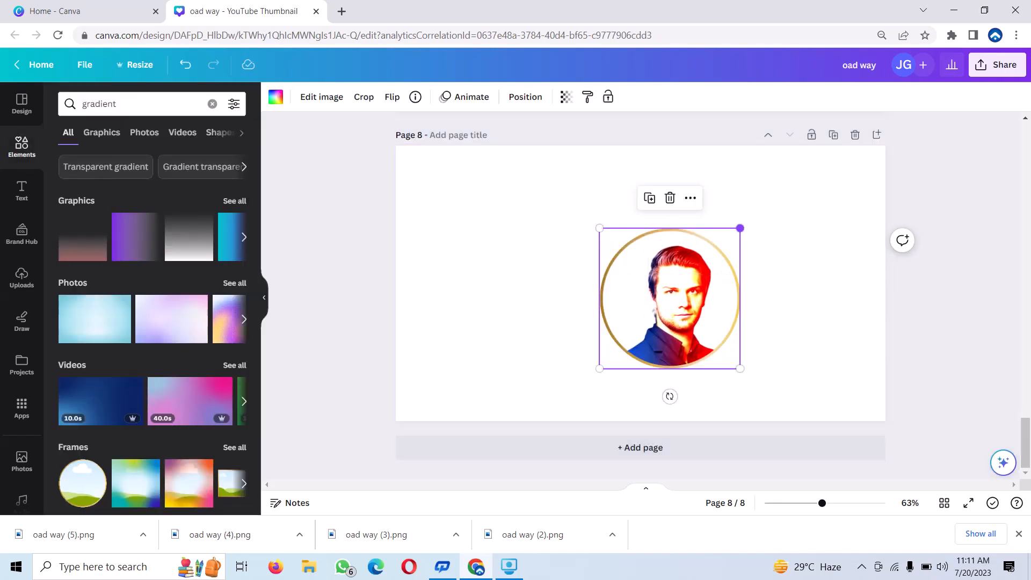
drag(739, 228, 704, 264)
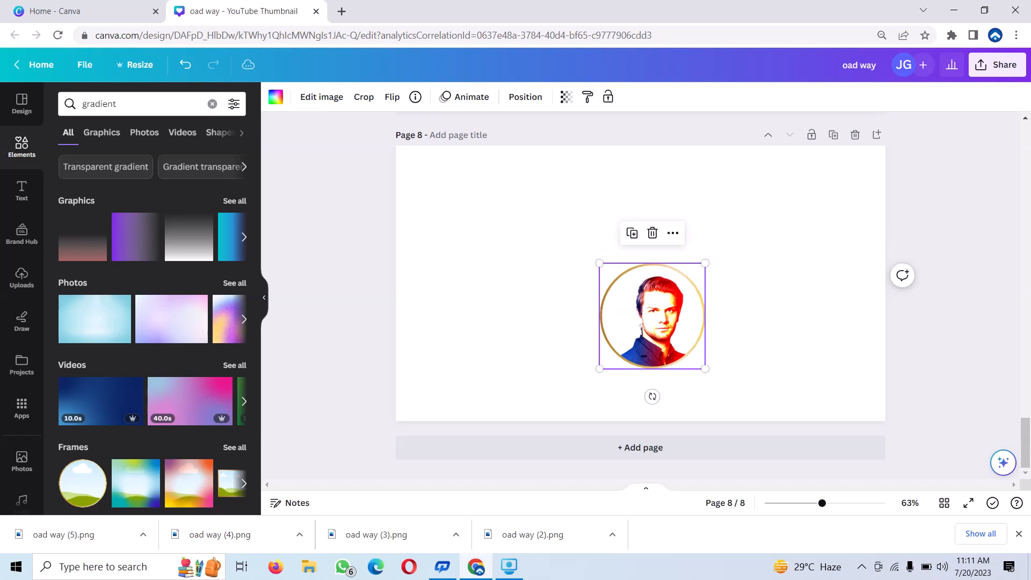
drag(653, 317, 635, 272)
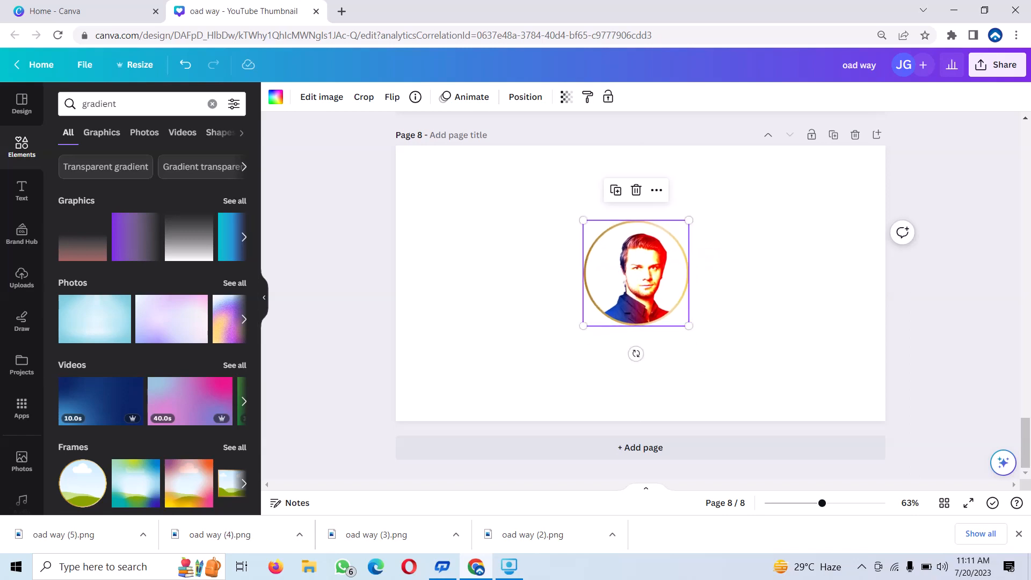
Search the elements for "neon circle", add the pink and blue neon ring, enlarge it and place it beside the framed portrait
click(212, 103)
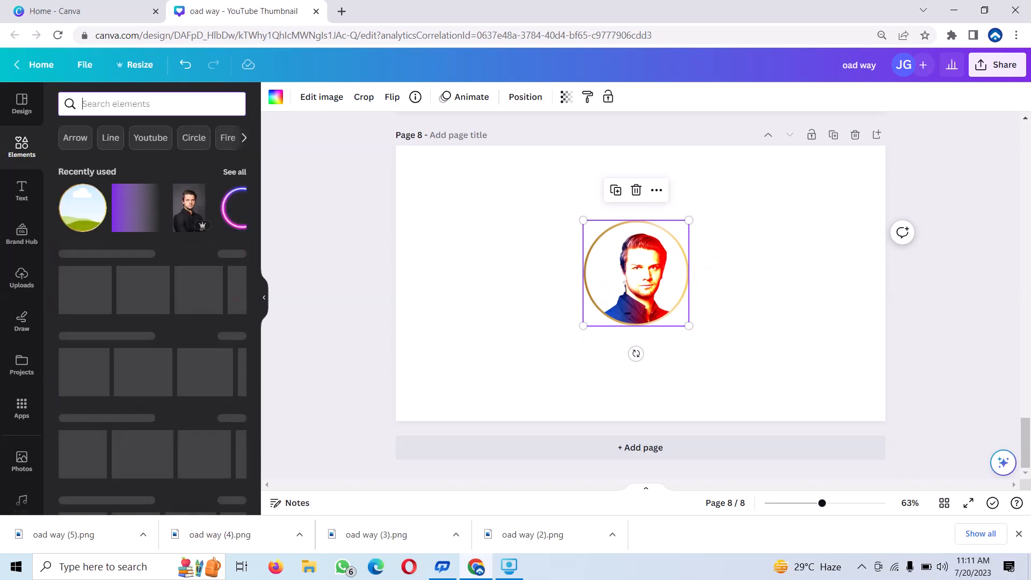
text(neon)
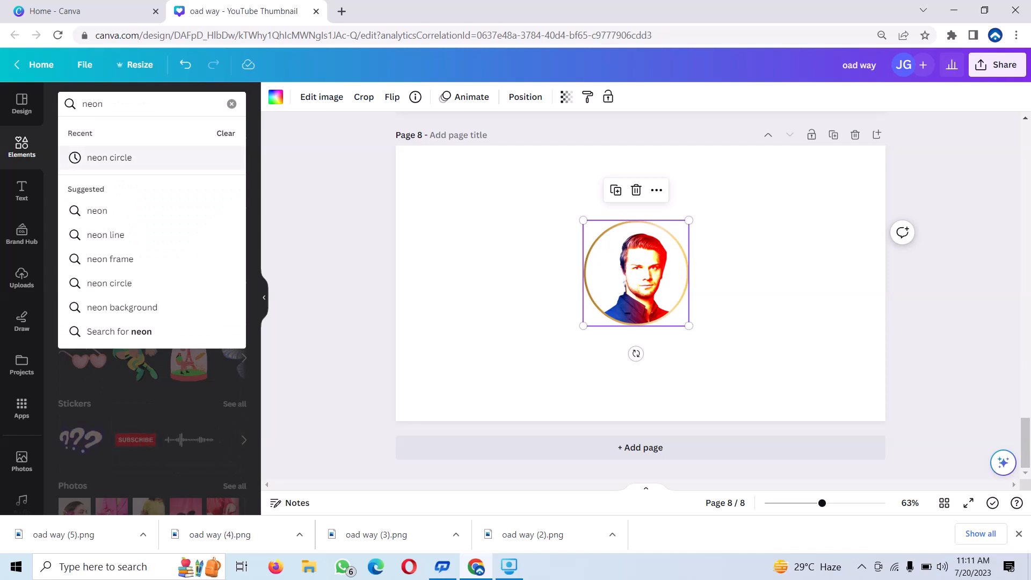
click(109, 158)
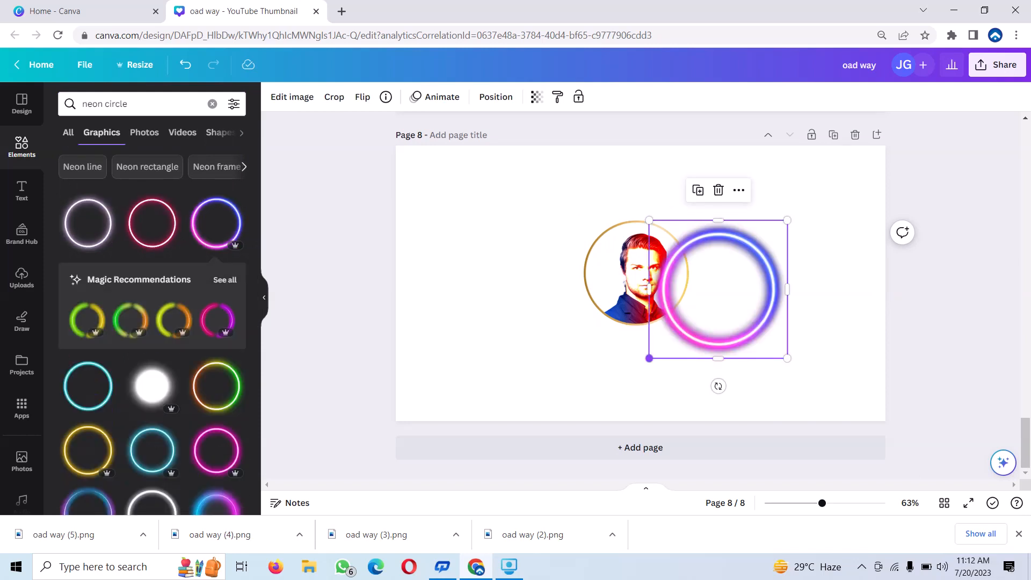
drag(649, 358, 634, 374)
drag(712, 294, 796, 264)
Lock the circular framed portrait in place on page 8
click(638, 279)
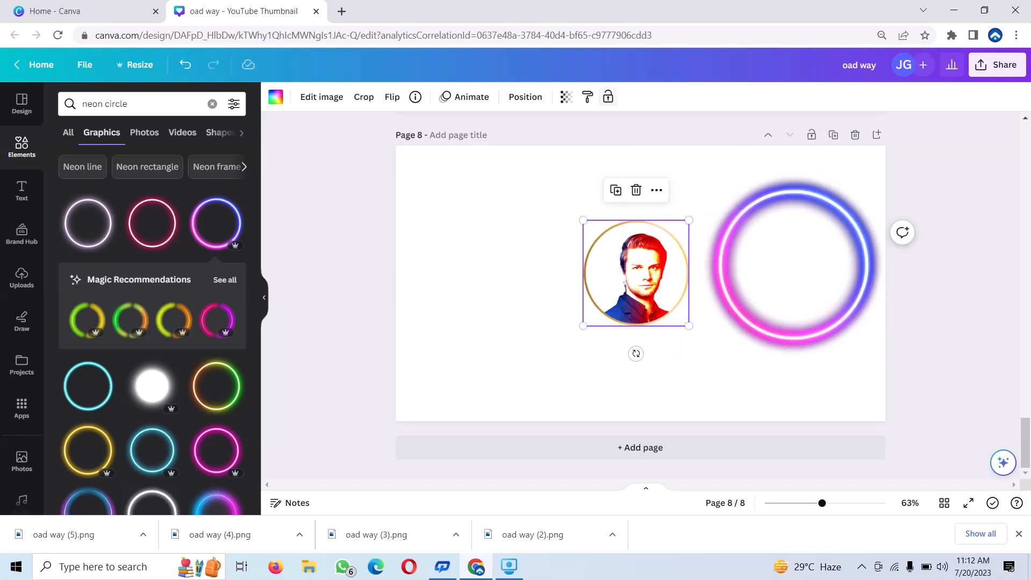
click(607, 97)
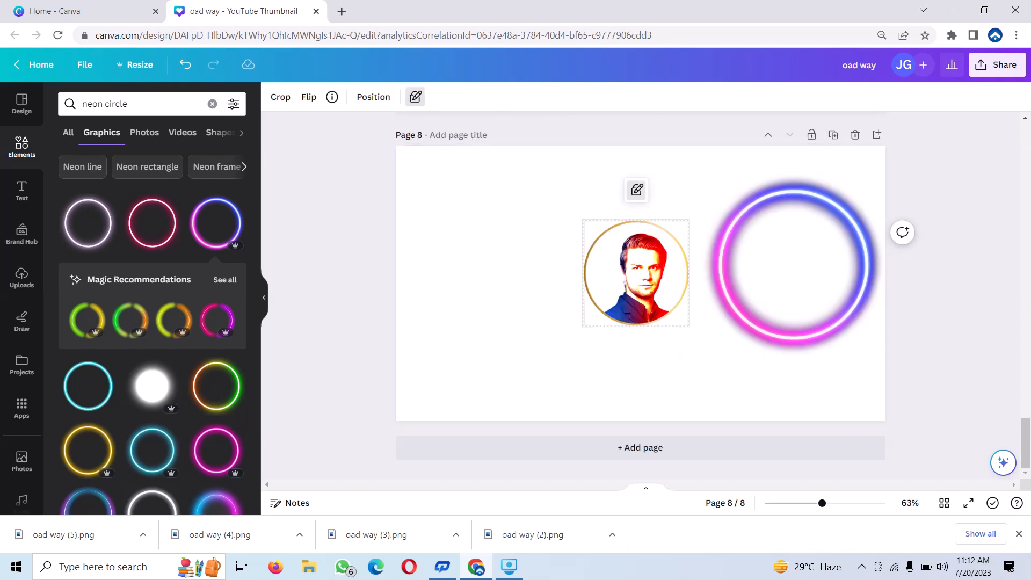
Fully lock the framed portrait, then place the neon ring over it, shrinking and centring the ring just outside the gold rim
click(636, 190)
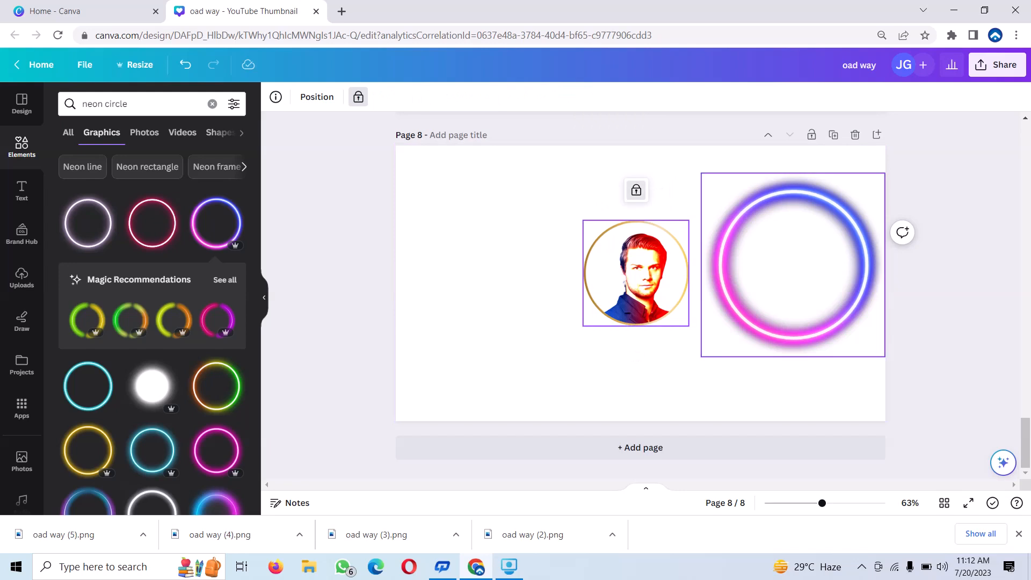
drag(793, 265, 640, 272)
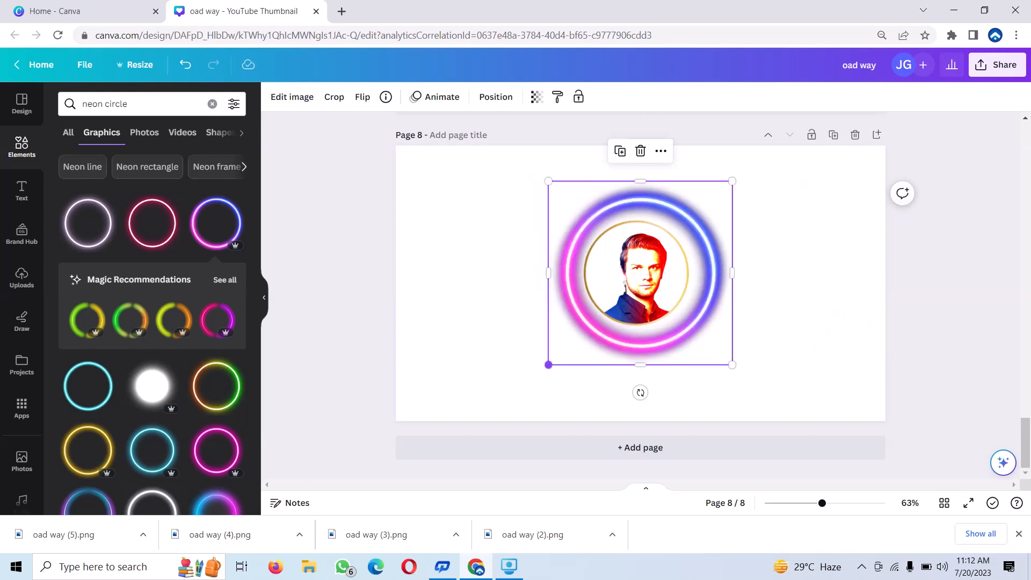
drag(548, 365, 569, 345)
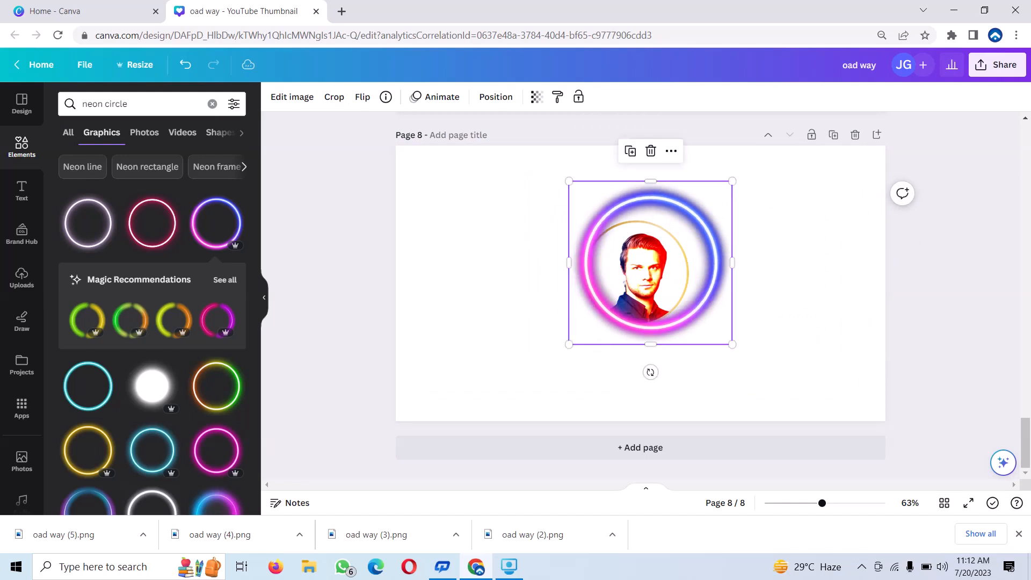
mouse_move(650, 263)
mouse_down()
mouse_move(627, 273)
mouse_move(636, 273)
mouse_up()
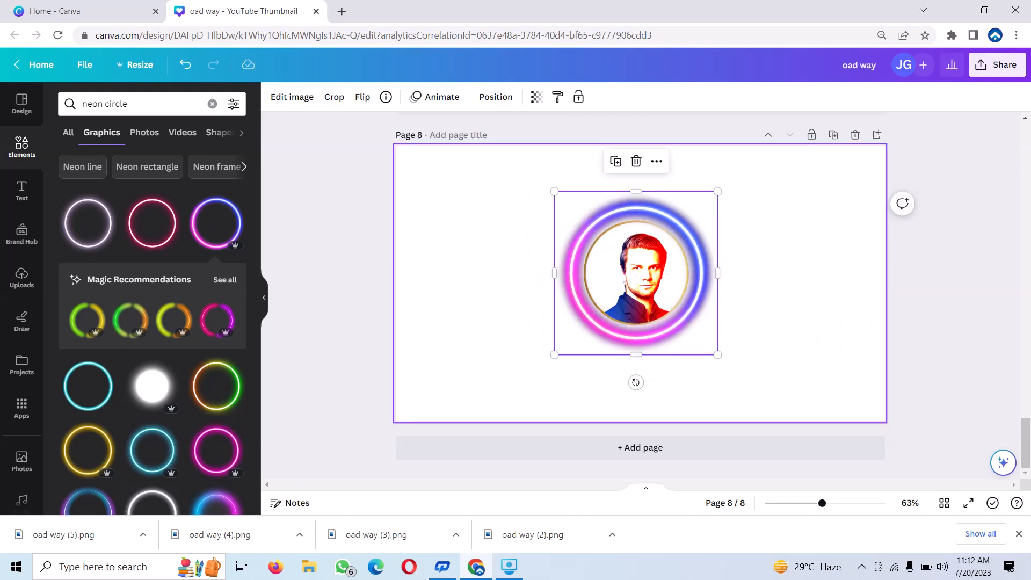
drag(717, 191, 709, 200)
mouse_move(631, 278)
mouse_down()
mouse_move(636, 262)
mouse_move(636, 273)
mouse_up()
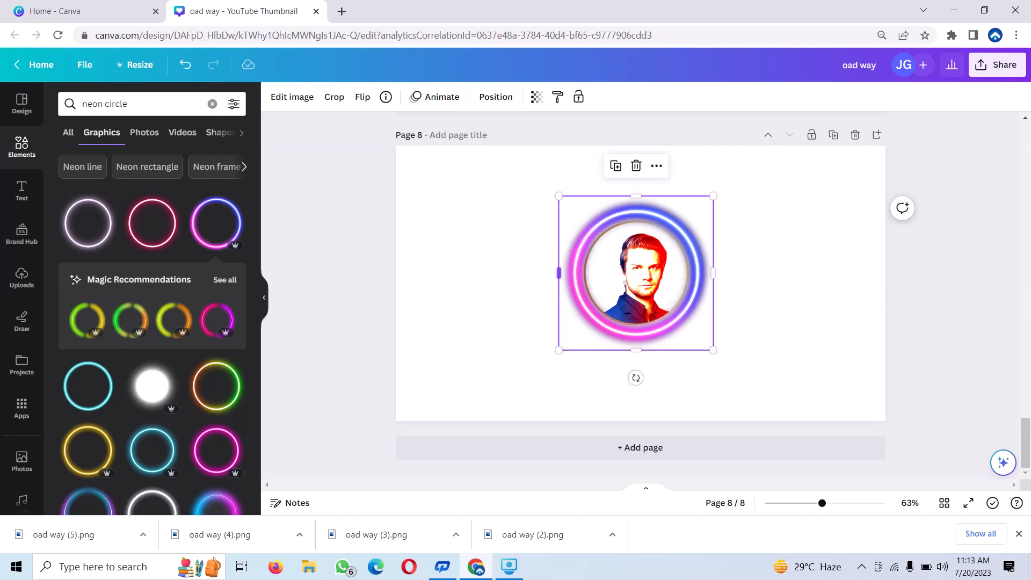
Send the neon ring one layer backward so it sits behind the framed portrait
right_click(622, 269)
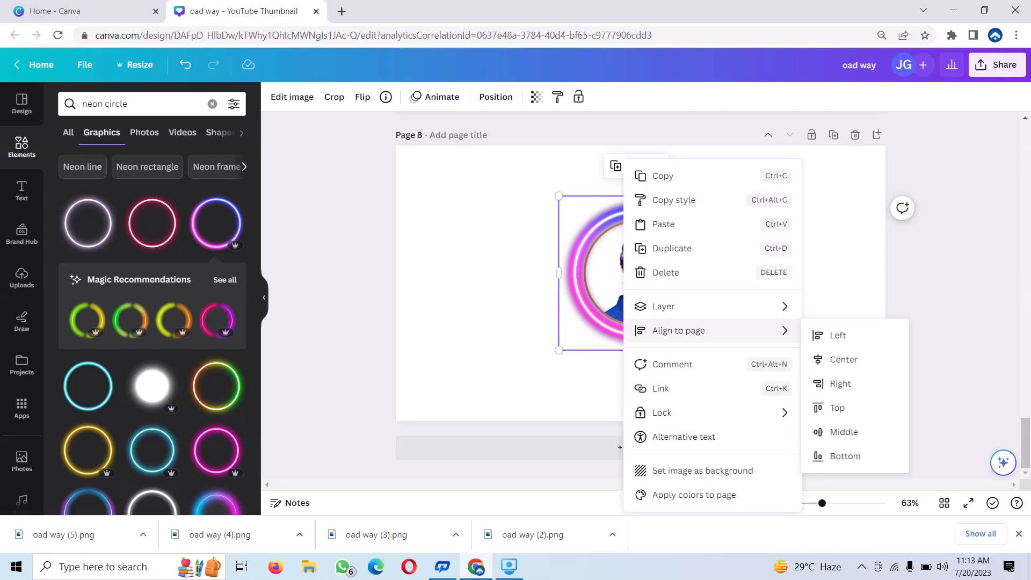
mouse_move(698, 306)
click(860, 359)
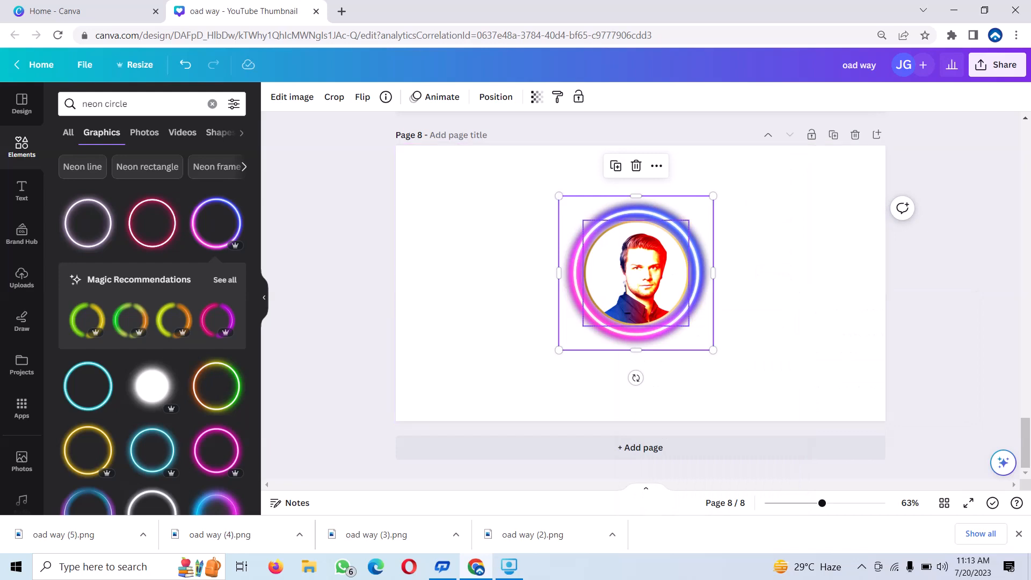
click(635, 272)
click(697, 274)
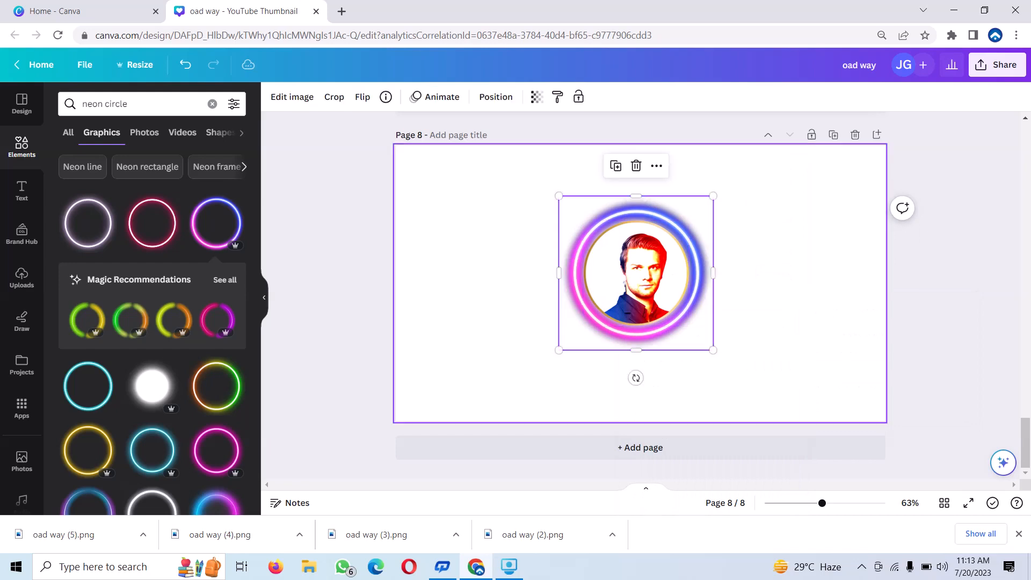
click(655, 273)
click(694, 237)
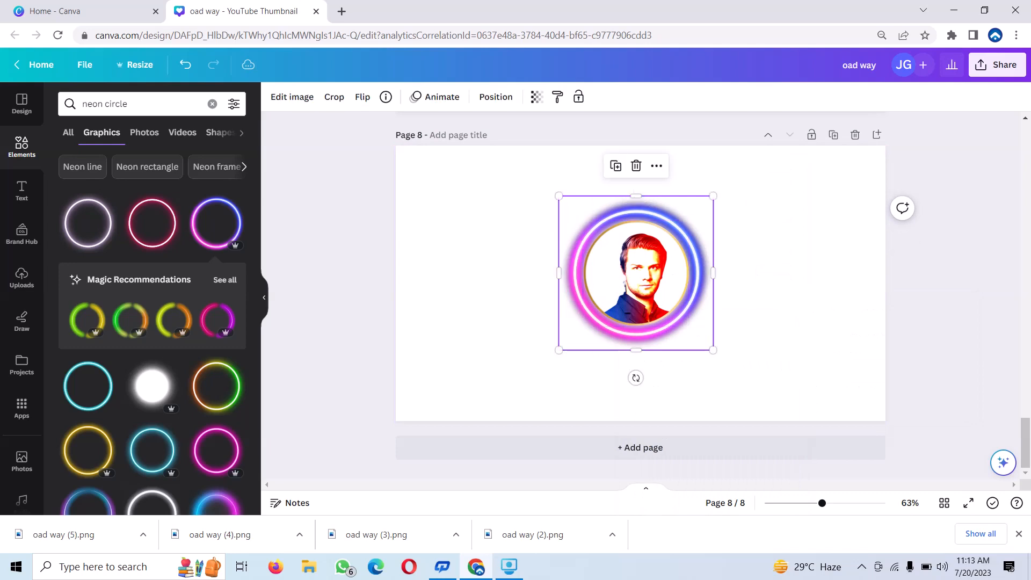
Bring the neon ring to the front, over the framed portrait
right_click(695, 231)
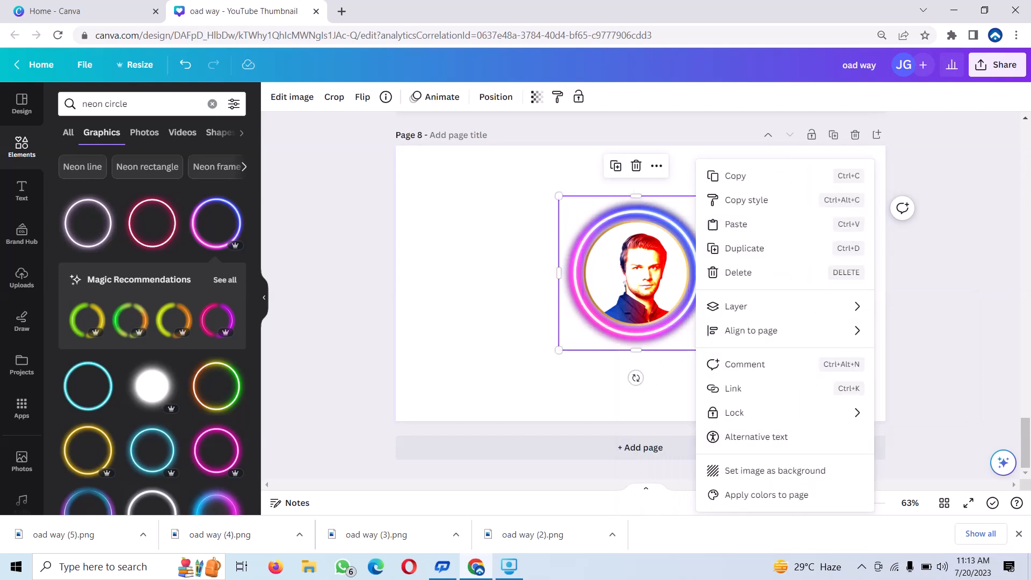
mouse_move(751, 306)
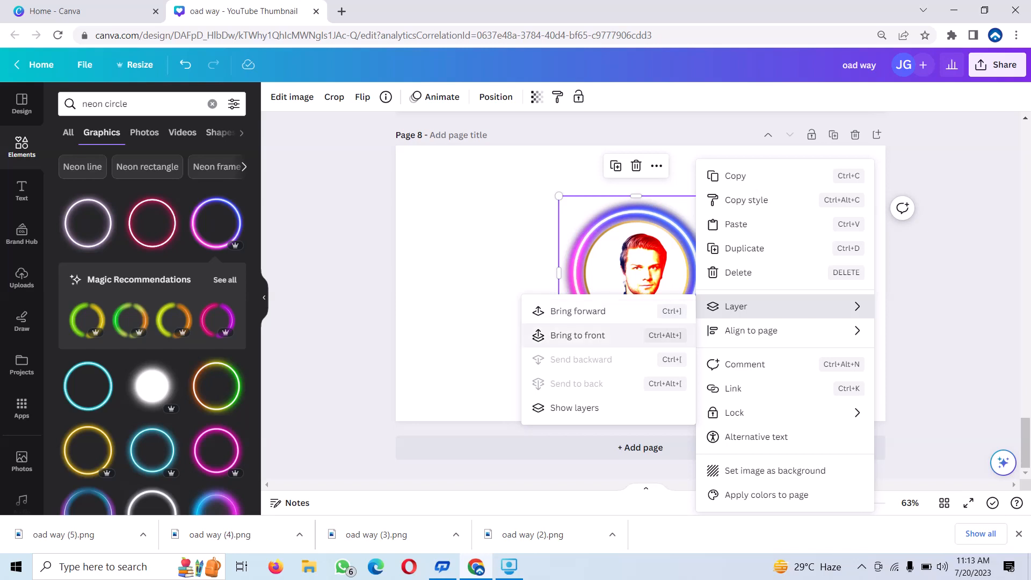
click(577, 335)
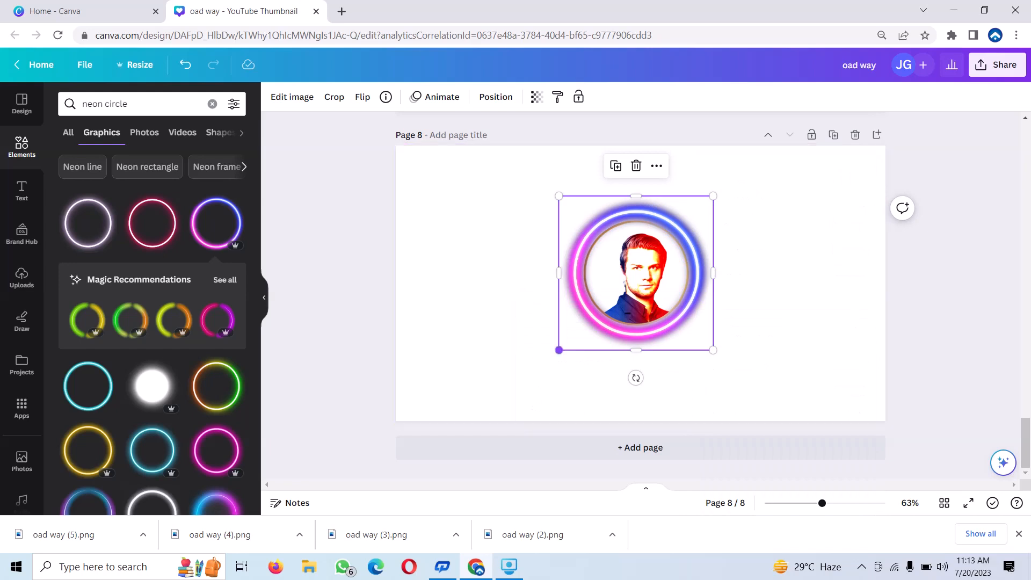
Shrink the neon ring tightly around the portrait from two opposite corners, then send it one layer backward behind the gold-rimmed frame
mouse_move(559, 350)
mouse_down()
mouse_move(575, 334)
mouse_move(562, 347)
mouse_move(569, 340)
mouse_up()
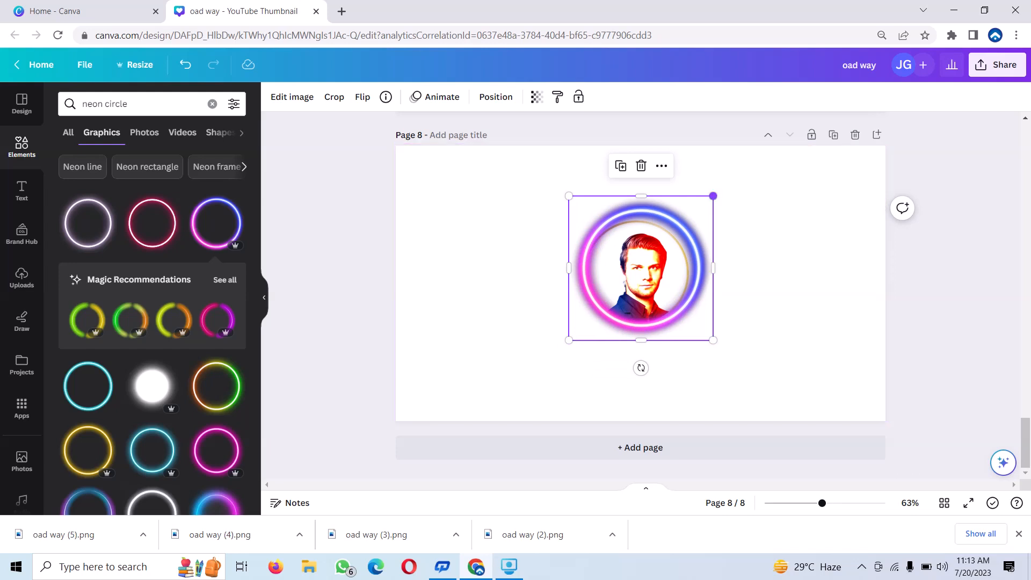
drag(713, 196, 704, 204)
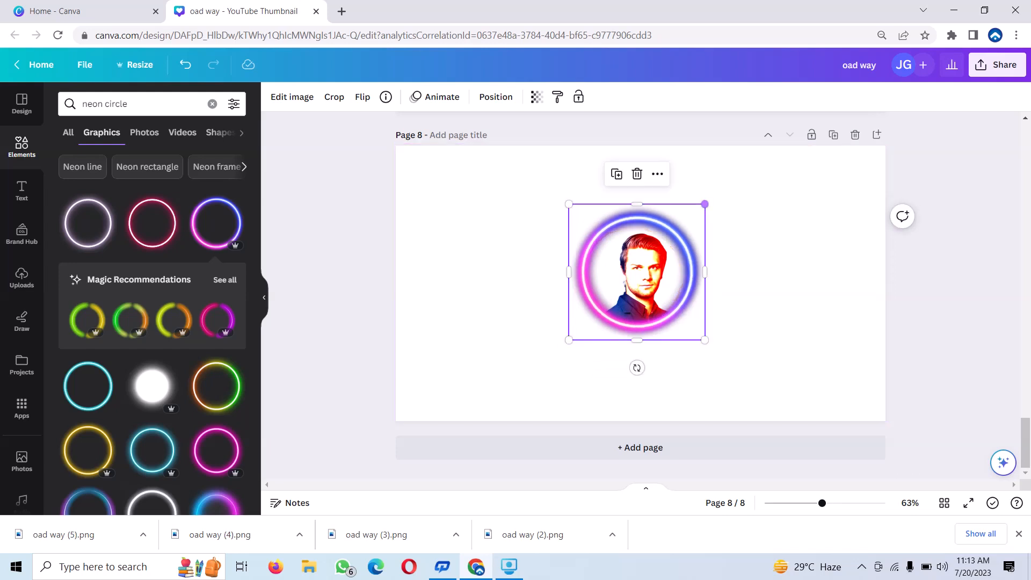
right_click(695, 220)
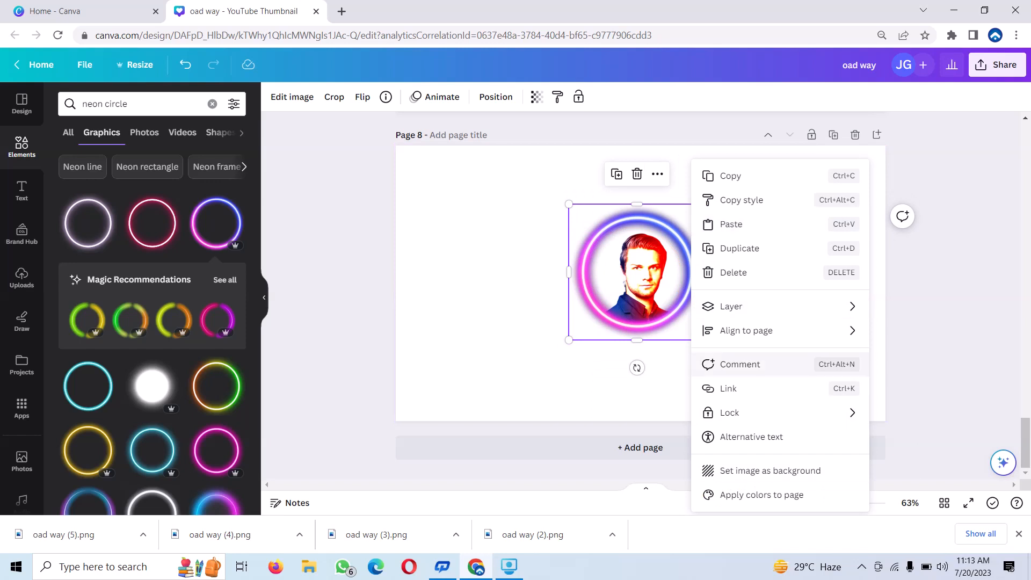
mouse_move(752, 306)
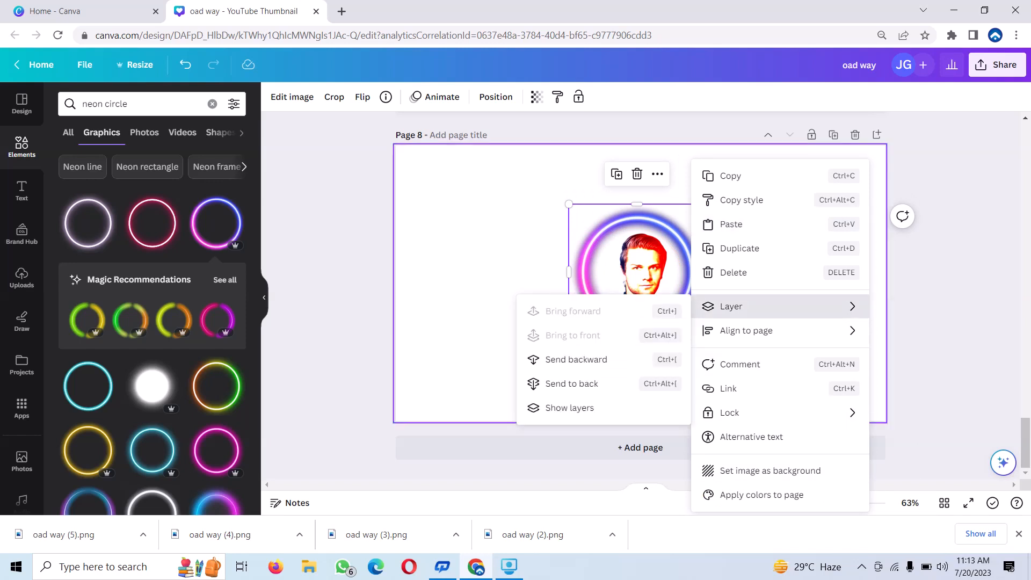
click(576, 359)
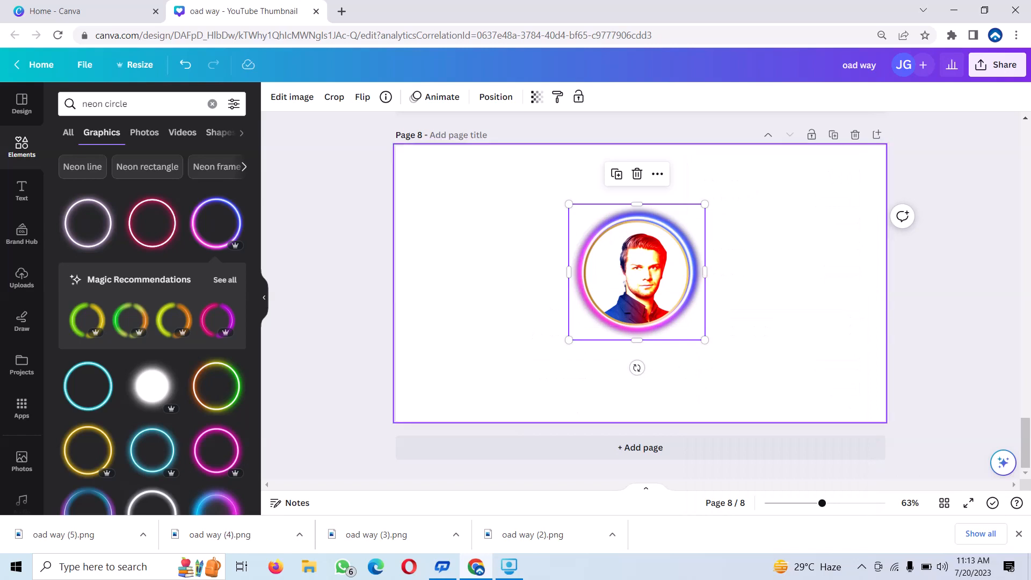
Shrink the neon ring slightly more so its glow hugs the gold rim evenly all around
drag(704, 204, 703, 205)
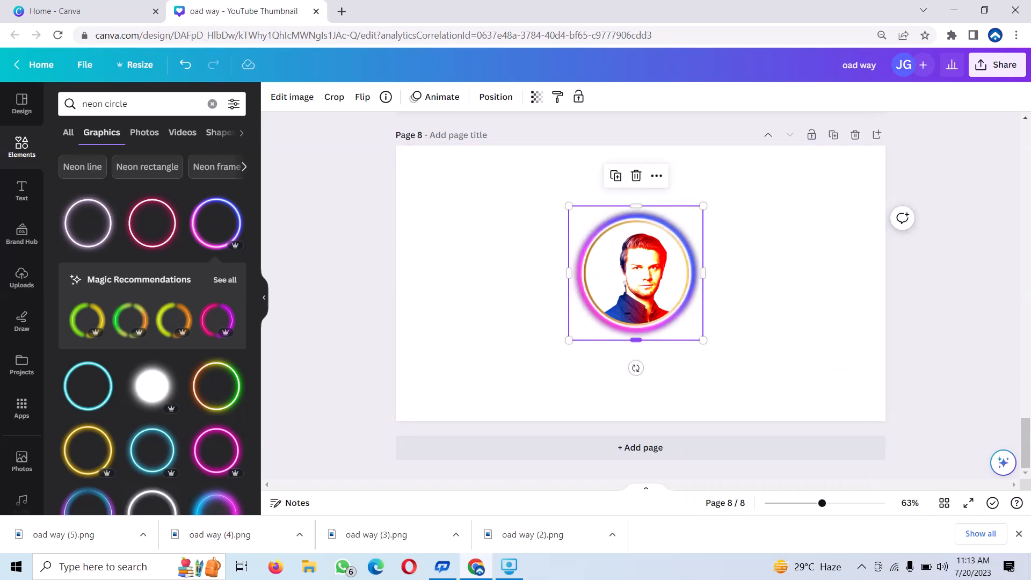
drag(568, 339, 571, 338)
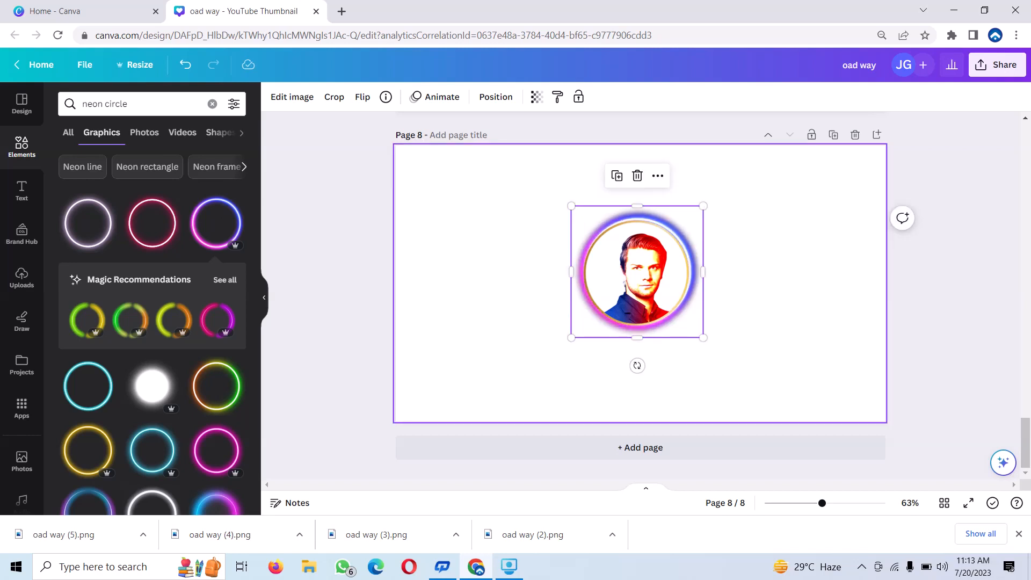
drag(702, 206, 700, 208)
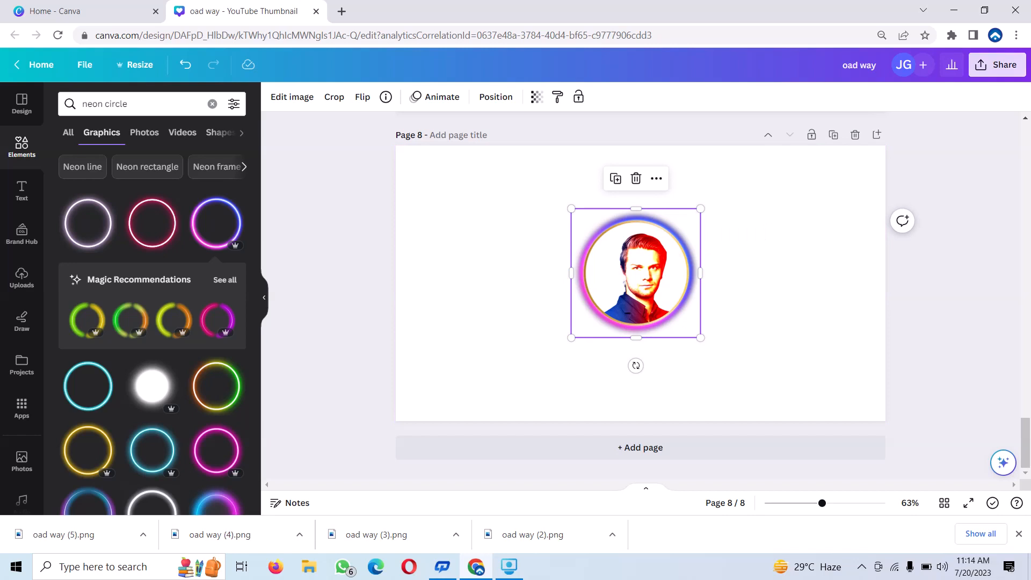
Open the PNG download settings for the design and limit the export to page 8
click(996, 65)
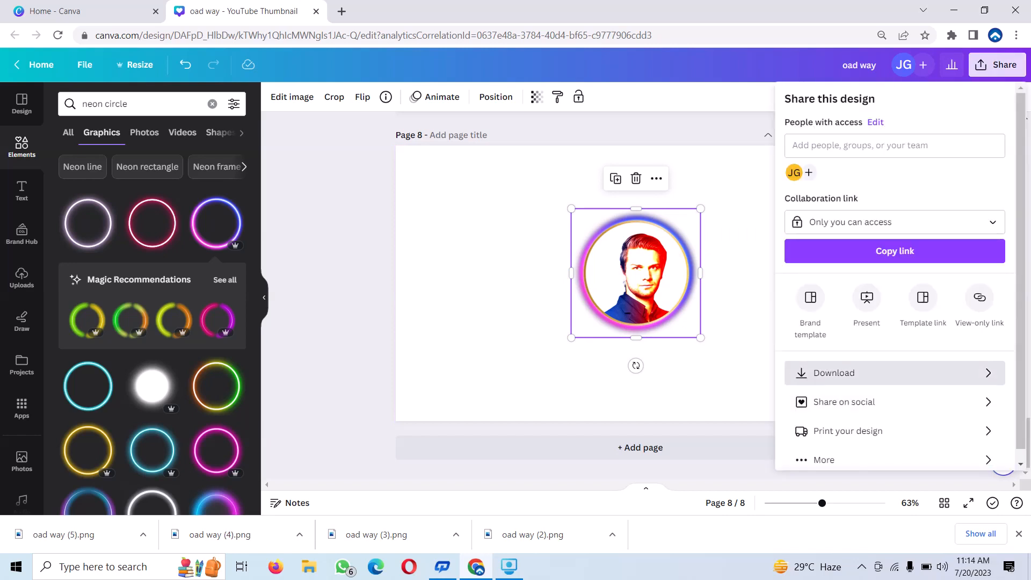
click(859, 373)
click(891, 285)
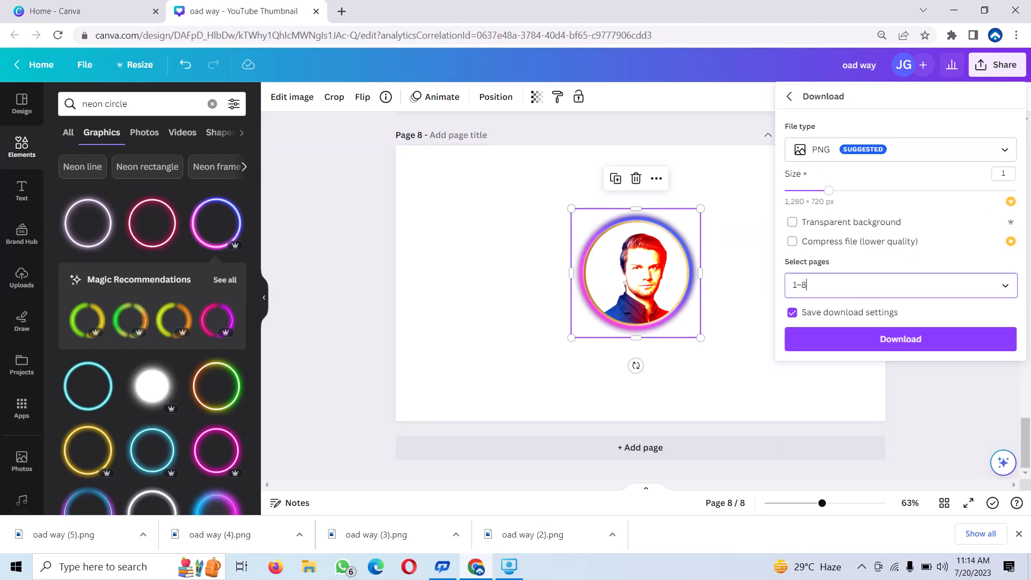
key(BackSpace)
key(BackSpace)
key(BackSpace)
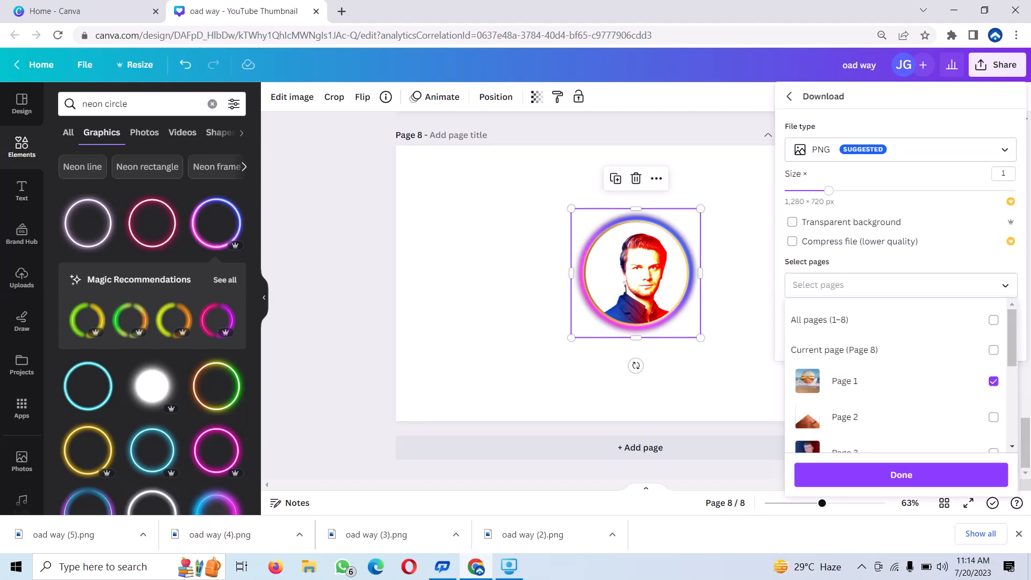
text(8)
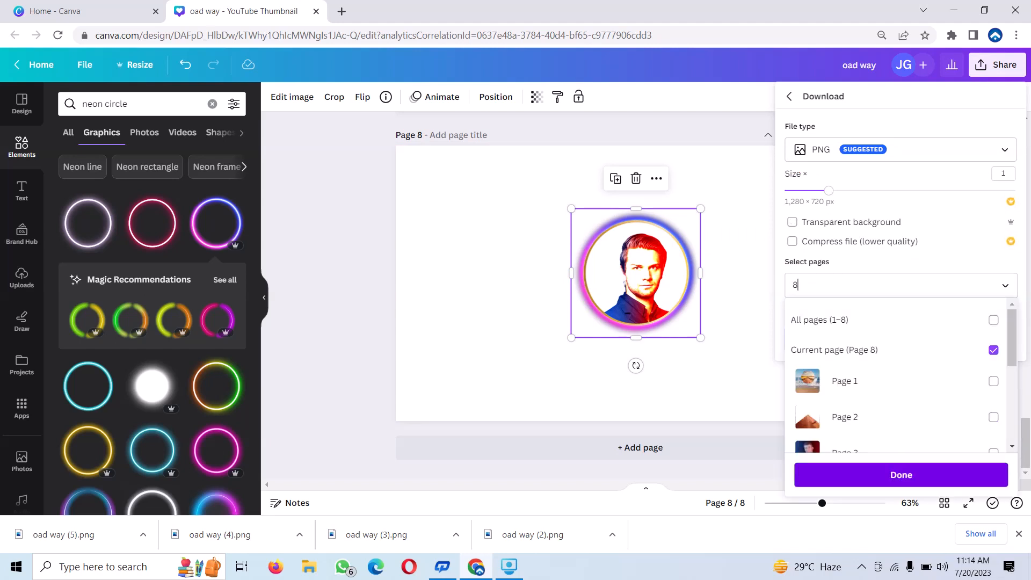
click(901, 474)
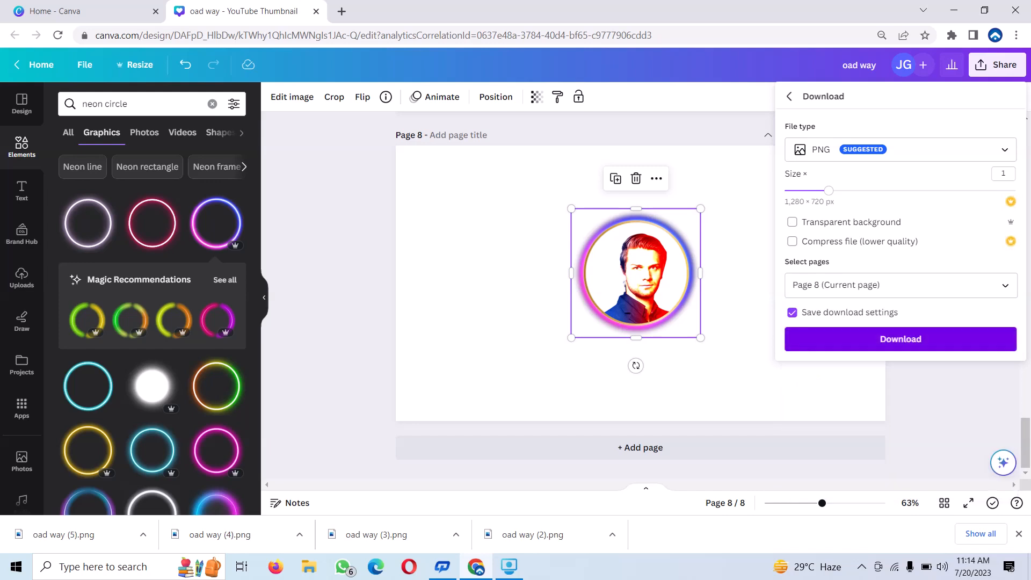